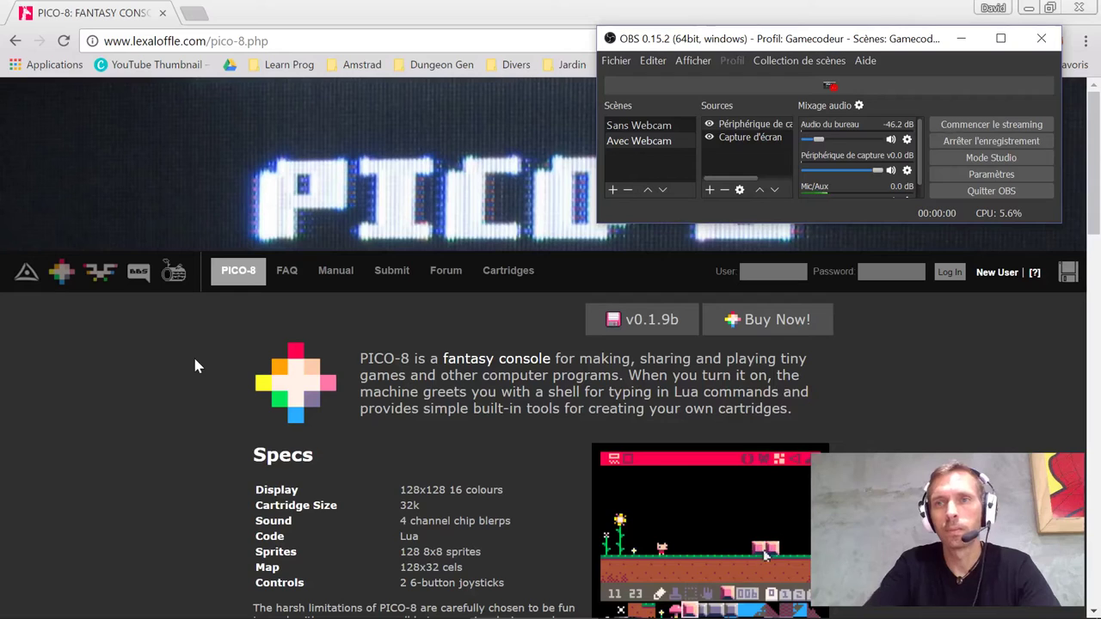
Step: Bring the lexaloffle.com PICO-8 page in Chrome to the front, above the OBS window
{"action": "left_click", "coordinate": [194, 362]}
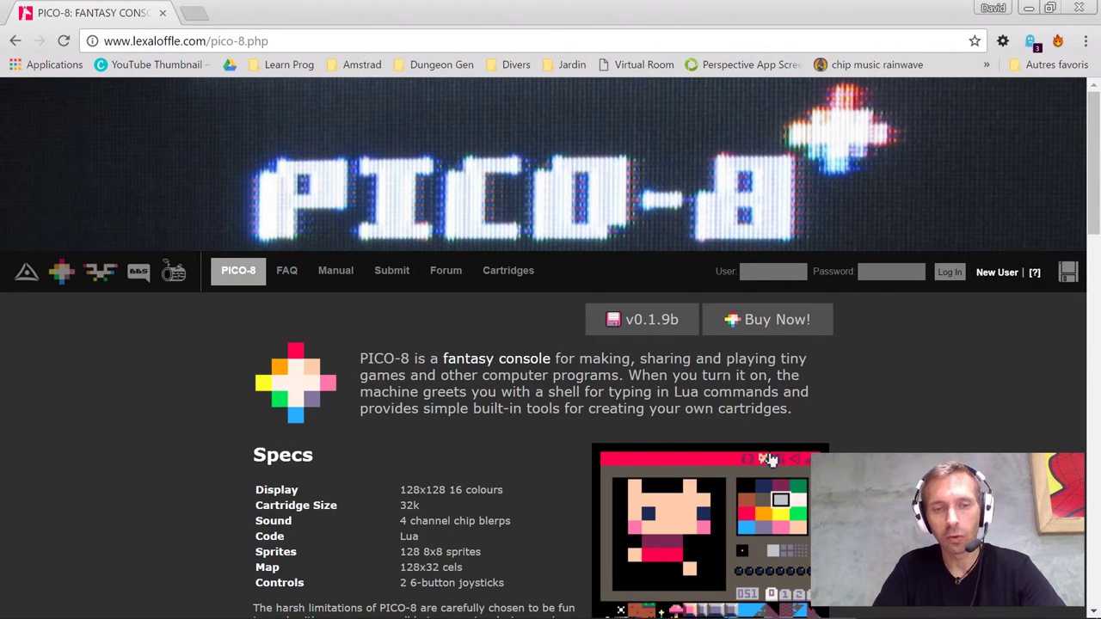
Step: Launch PICO-8 full screen by searching 'pico' in the Windows Start menu
{"action": "key", "text": "super"}
{"action": "type", "text": "pico"}
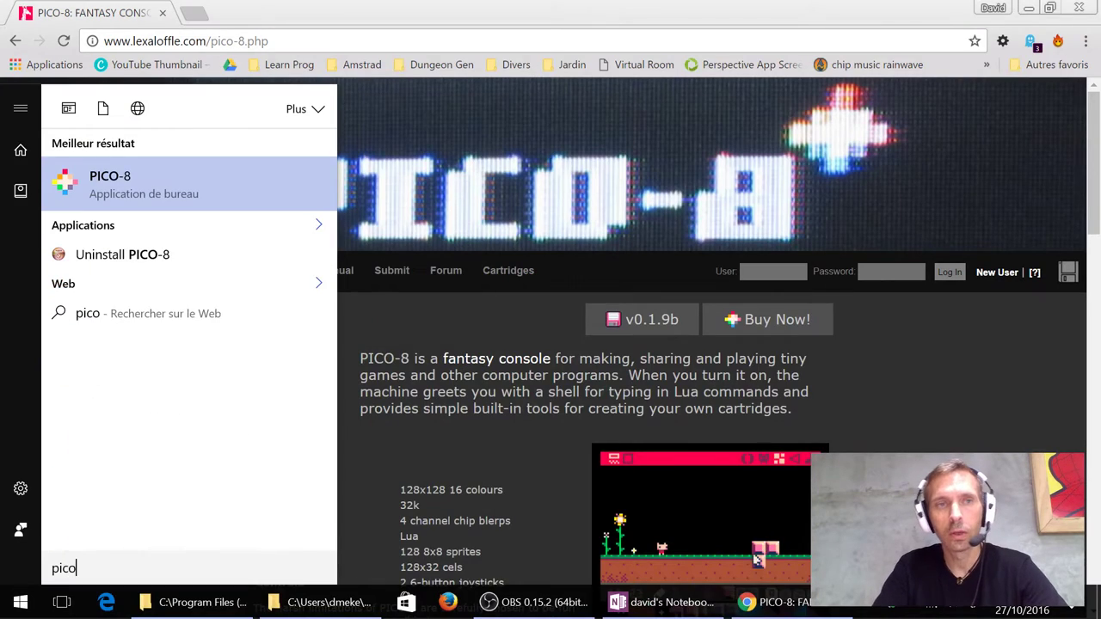
{"action": "key", "text": "Return"}
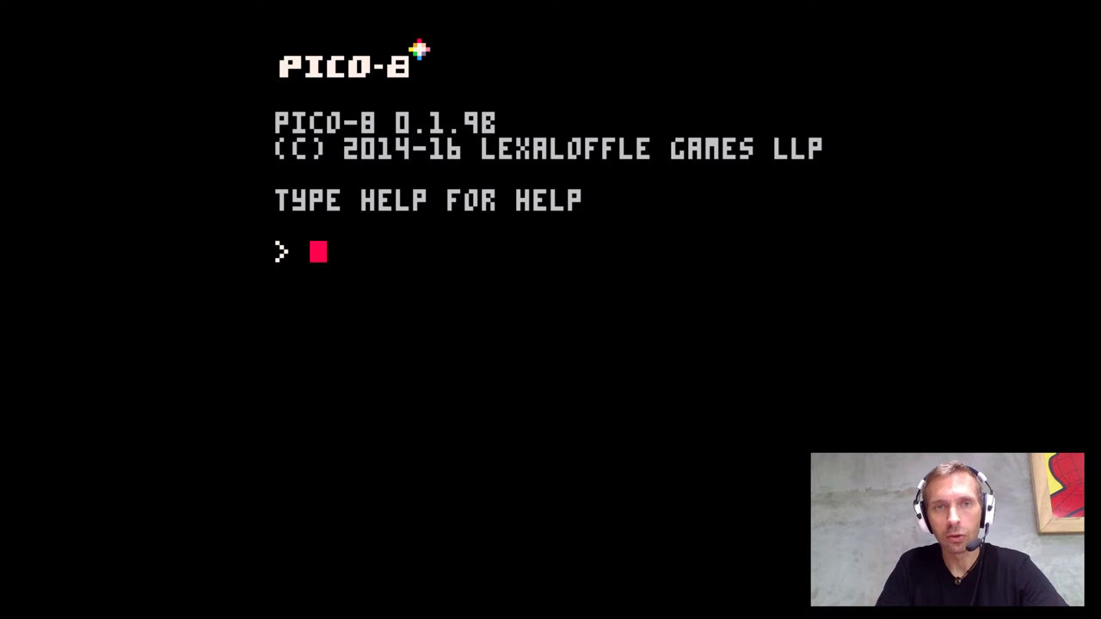
Step: Switch PICO-8 from fullscreen to a window positioned over the lexaloffle.com page
{"action": "key", "text": "alt+Return"}
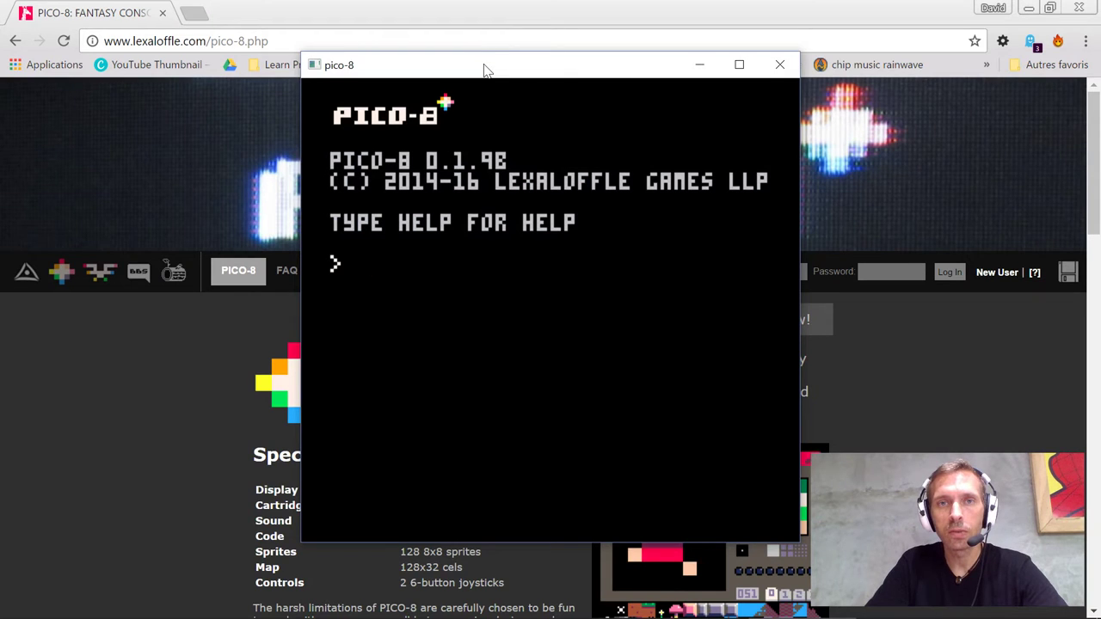
{"action": "left_click_drag", "start_coordinate": [484, 69], "coordinate": [312, 91]}
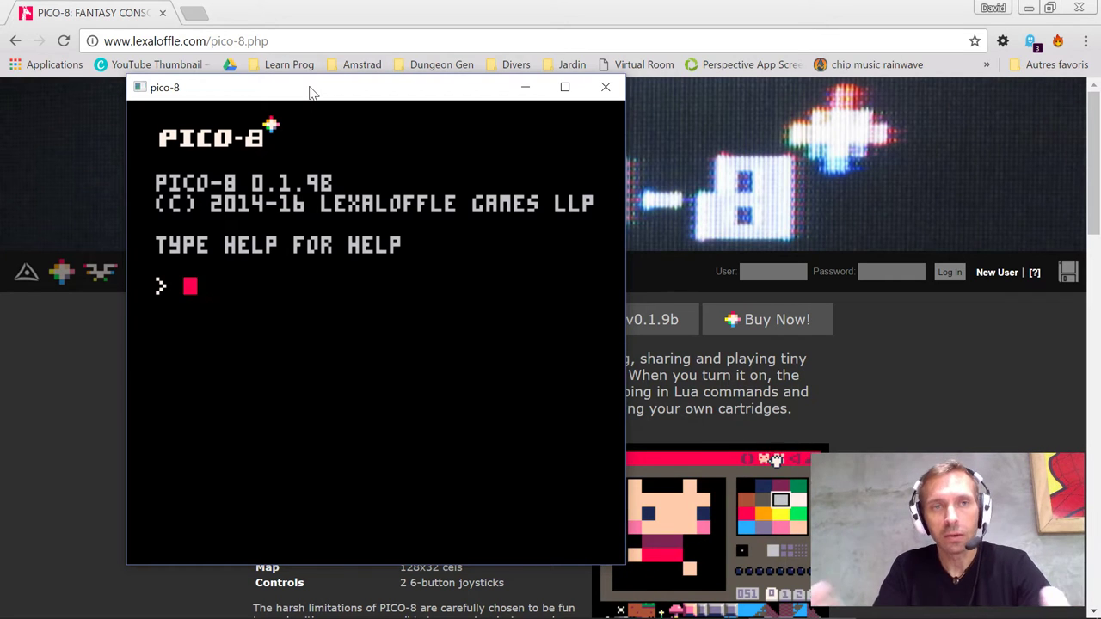
{"action": "left_click_drag", "start_coordinate": [308, 91], "coordinate": [446, 74]}
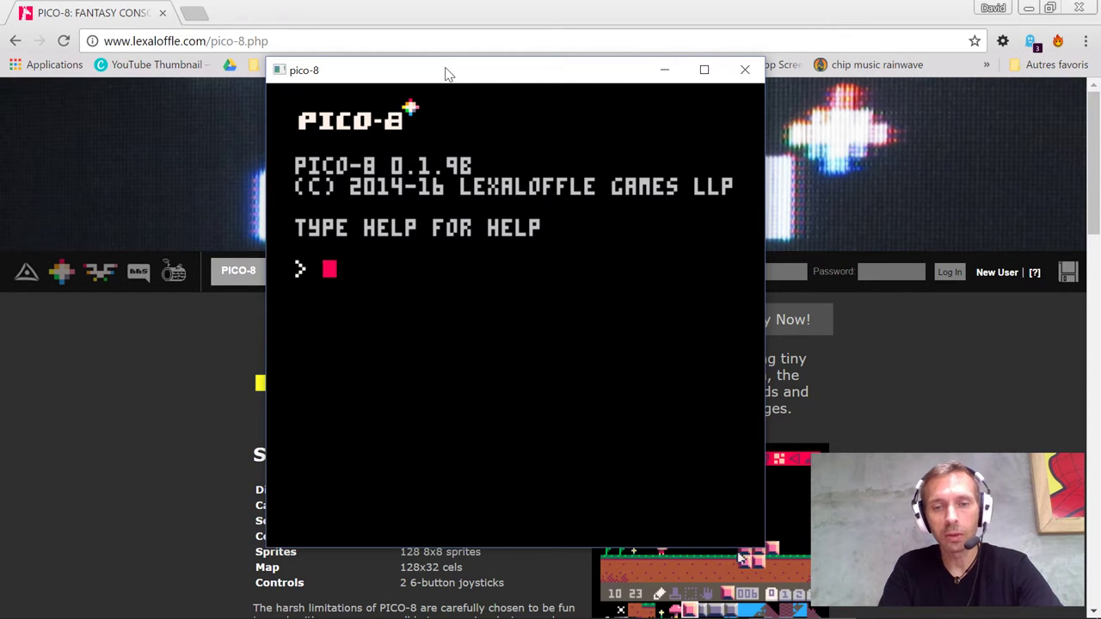
Step: Run HELP and DIR to list the console commands and the current directory
{"action": "type", "text": "HELP"}
{"action": "key", "text": "Return"}
{"action": "type", "text": "DI"}
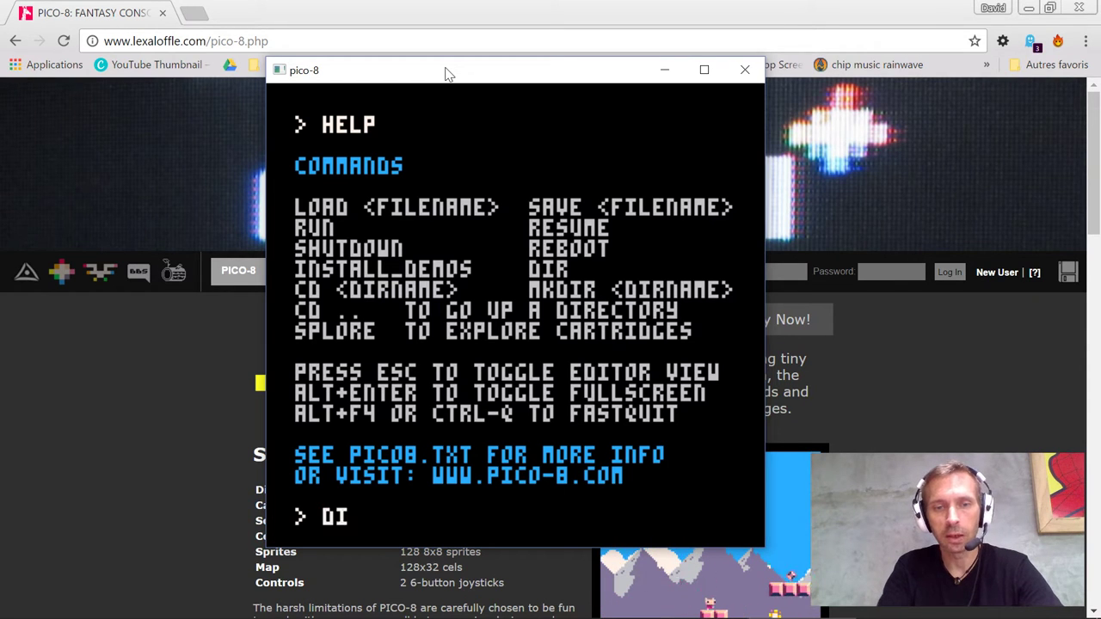
{"action": "type", "text": "R"}
{"action": "key", "text": "Return"}
Step: Change into the DEMOS folder, list its cartridges, and switch to the code editor
{"action": "type", "text": "CD DE"}
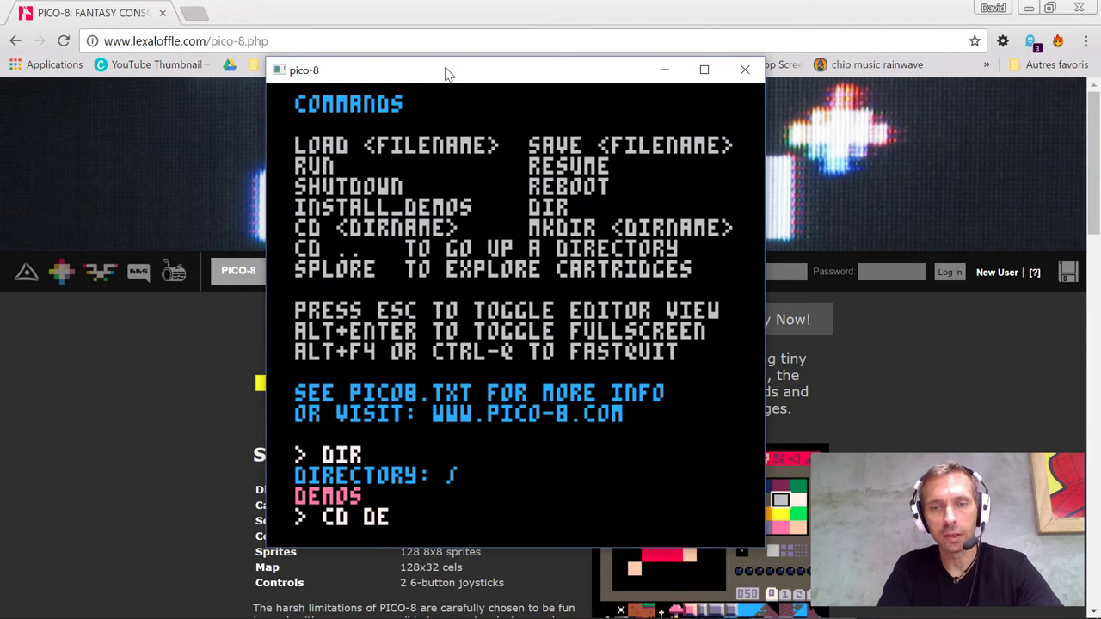
{"action": "type", "text": "MOS"}
{"action": "key", "text": "Return"}
{"action": "type", "text": "IR"}
{"action": "key", "text": "Return"}
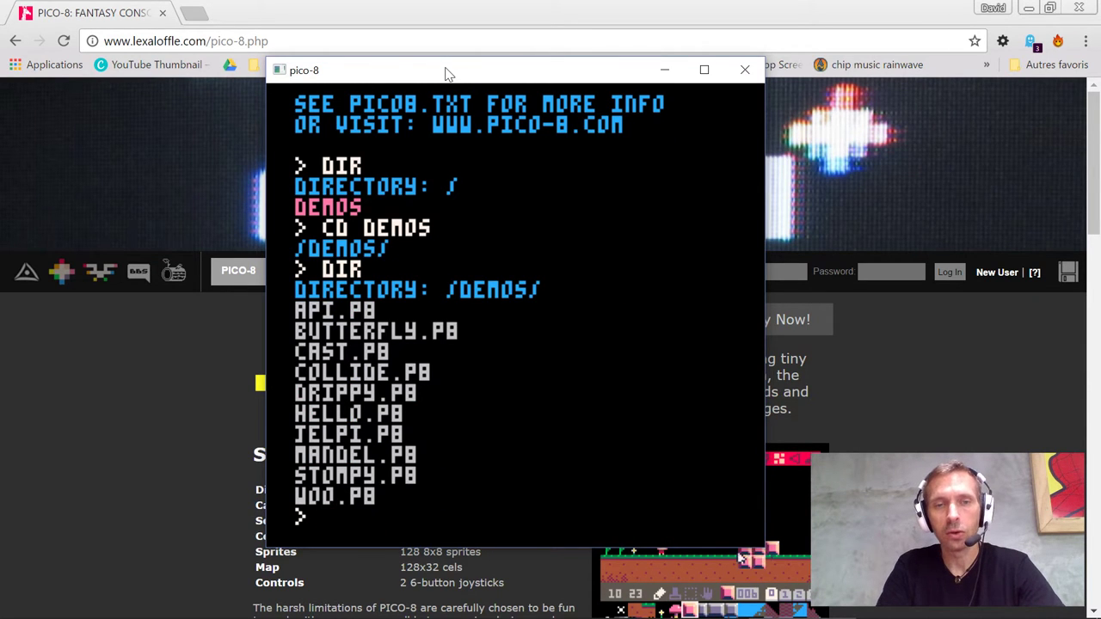
{"action": "key", "text": "Escape"}
{"action": "type", "text": "LOC"}
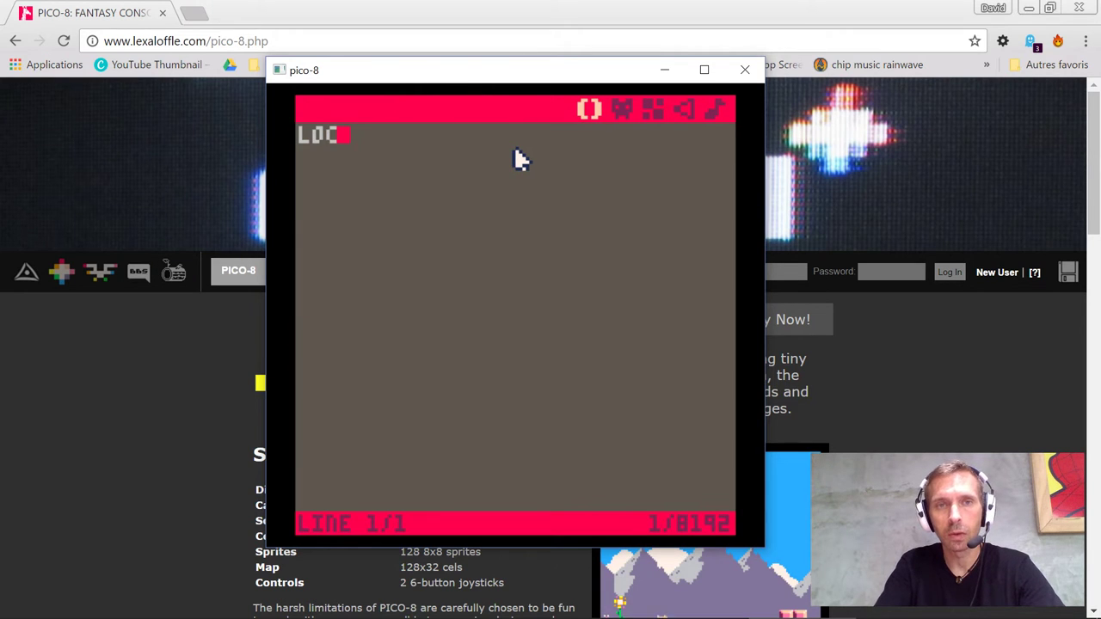
Step: Write 'local i=1' in the code, then view the sprite, map, SFX and music editors
{"action": "type", "text": "al i"}
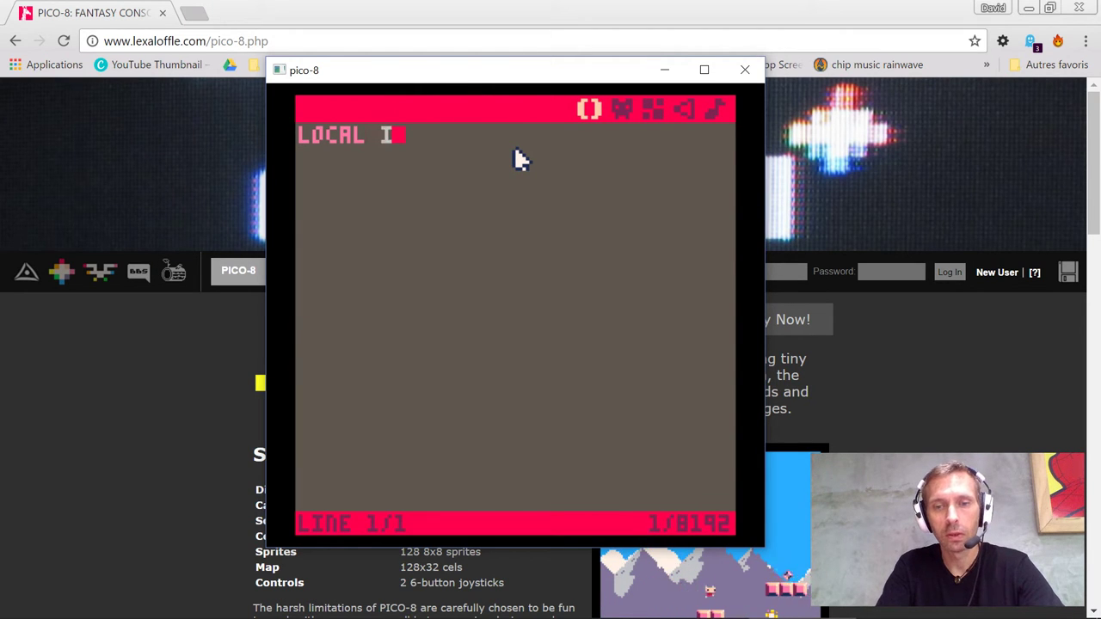
{"action": "type", "text": "=1"}
{"action": "key", "text": "Return"}
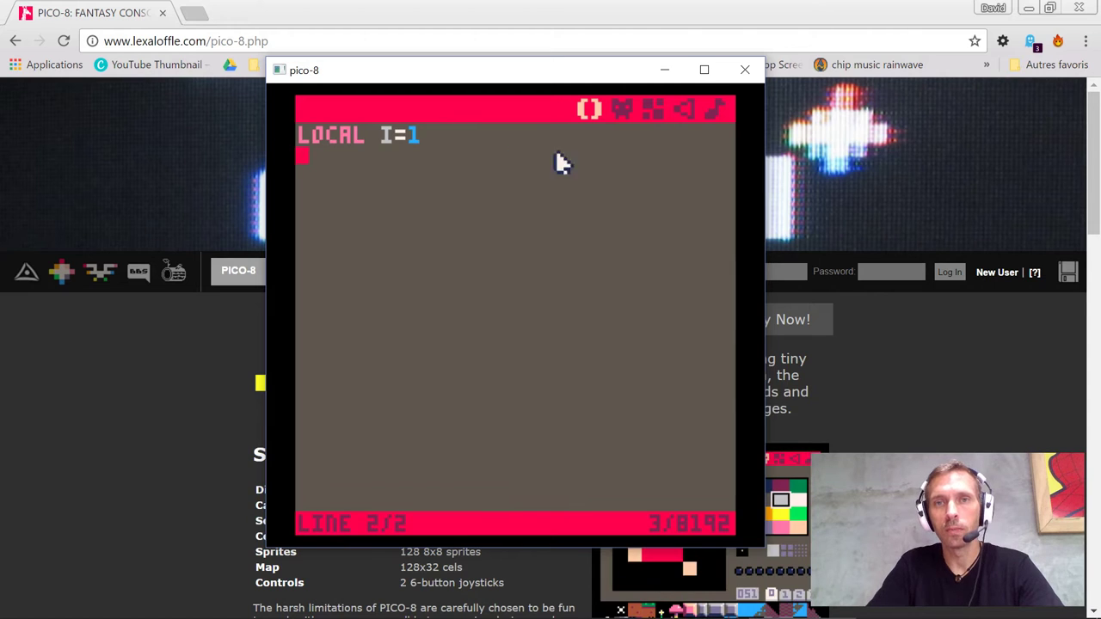
{"action": "left_click", "coordinate": [620, 112]}
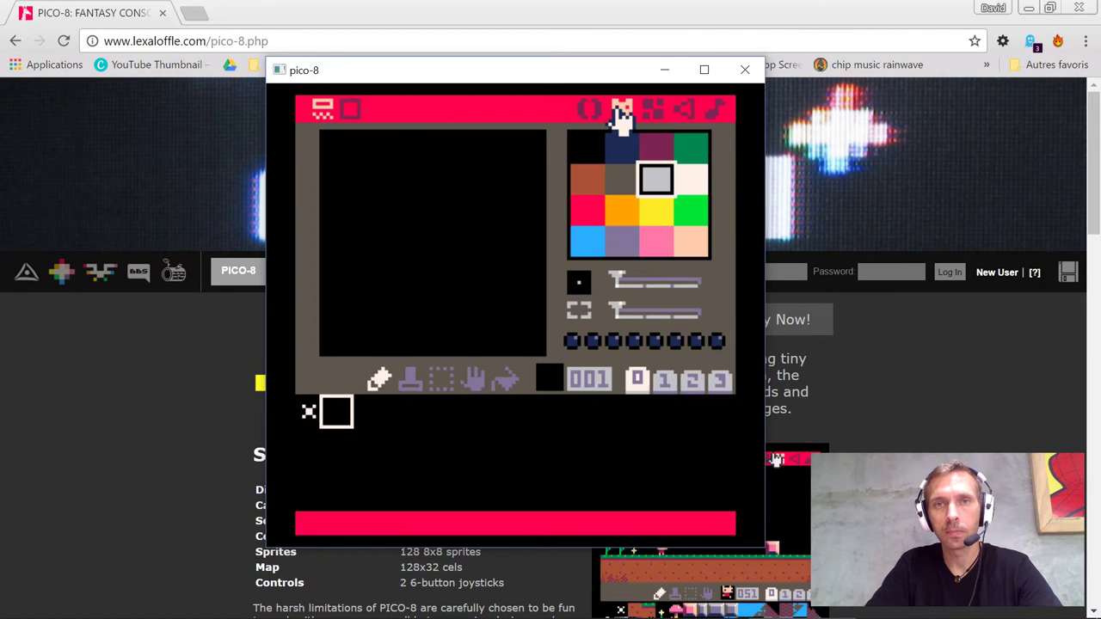
{"action": "left_click", "coordinate": [652, 110]}
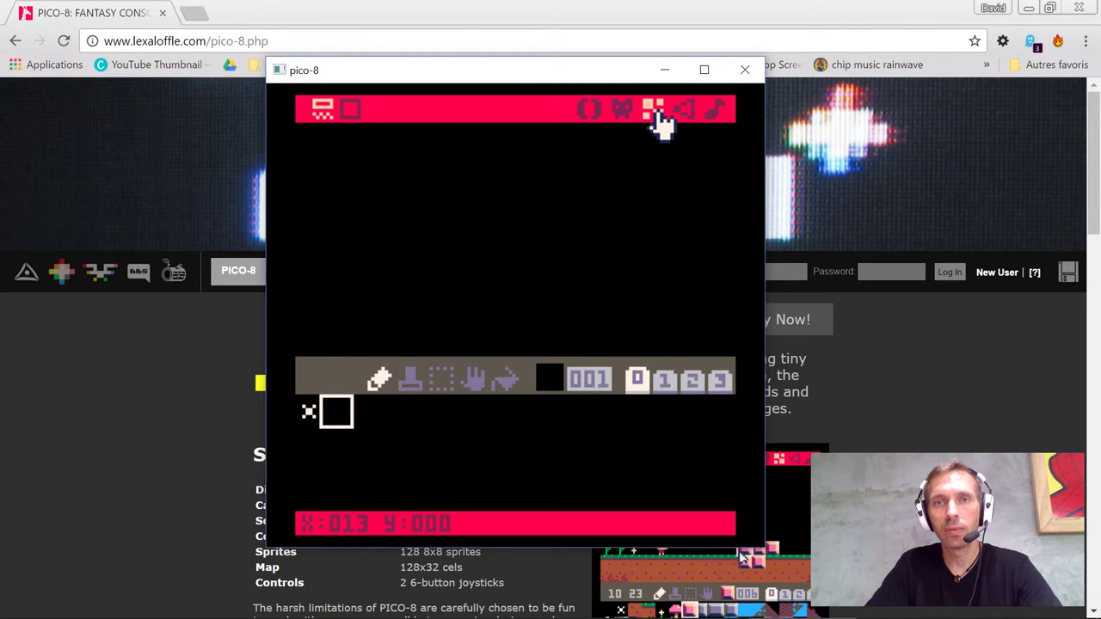
{"action": "left_click", "coordinate": [686, 110]}
{"action": "left_click", "coordinate": [714, 110]}
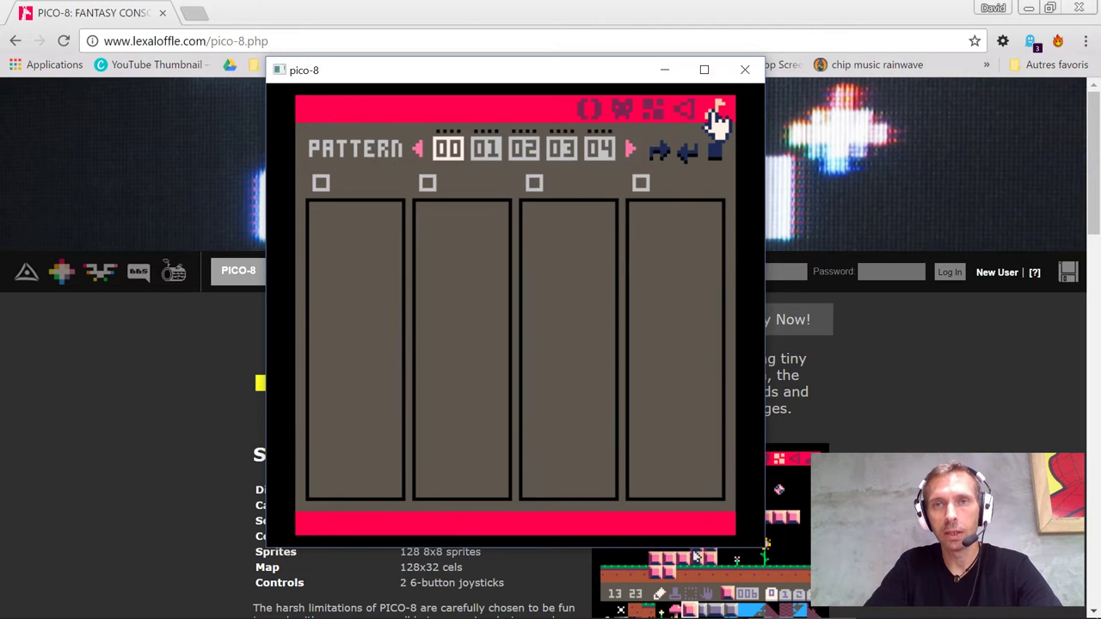
Step: Return to the console and run SPLORE to open the cartridge browser on Favourites
{"action": "key", "text": "Escape"}
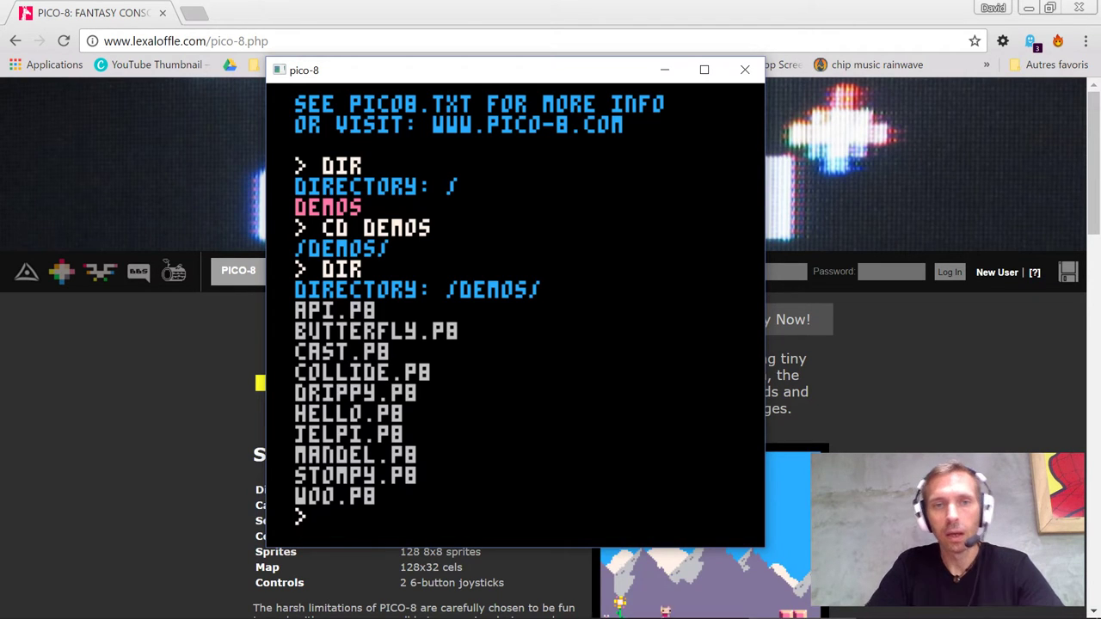
{"action": "type", "text": "SPLORE"}
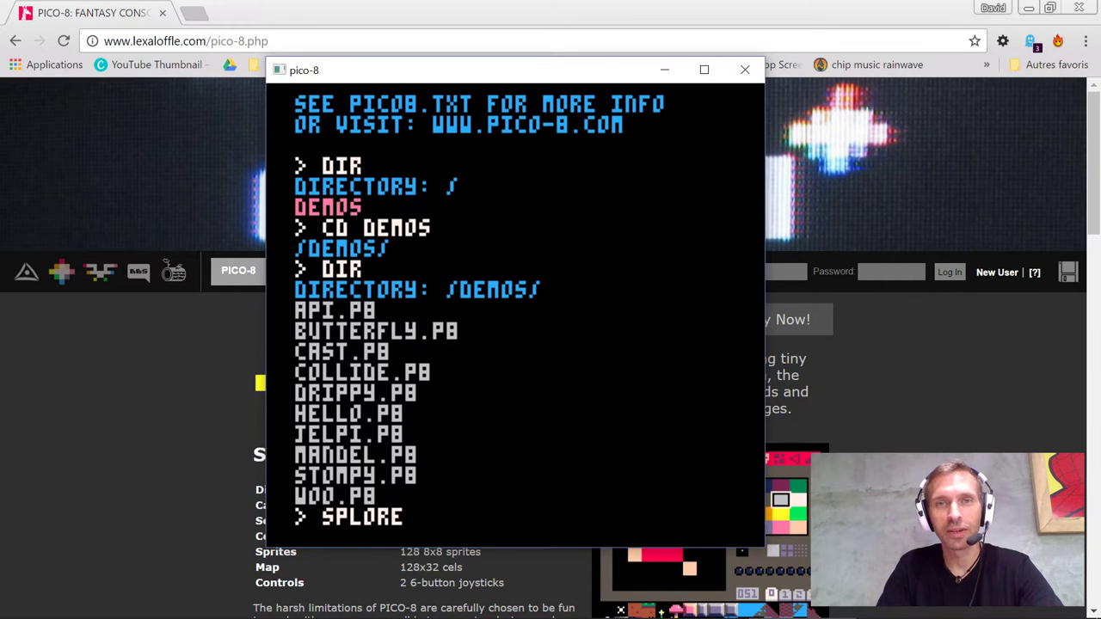
{"action": "key", "text": "Return"}
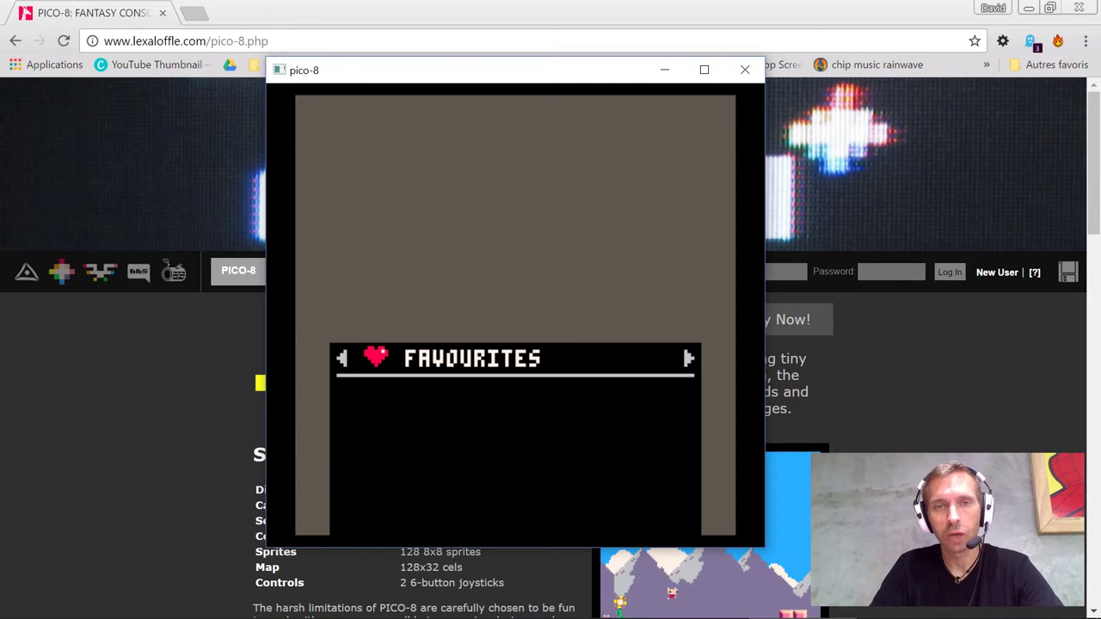
Step: Cycle through Splore's New, Featured, Work in Progress and Jam cartridge lists
{"action": "key", "text": "Right"}
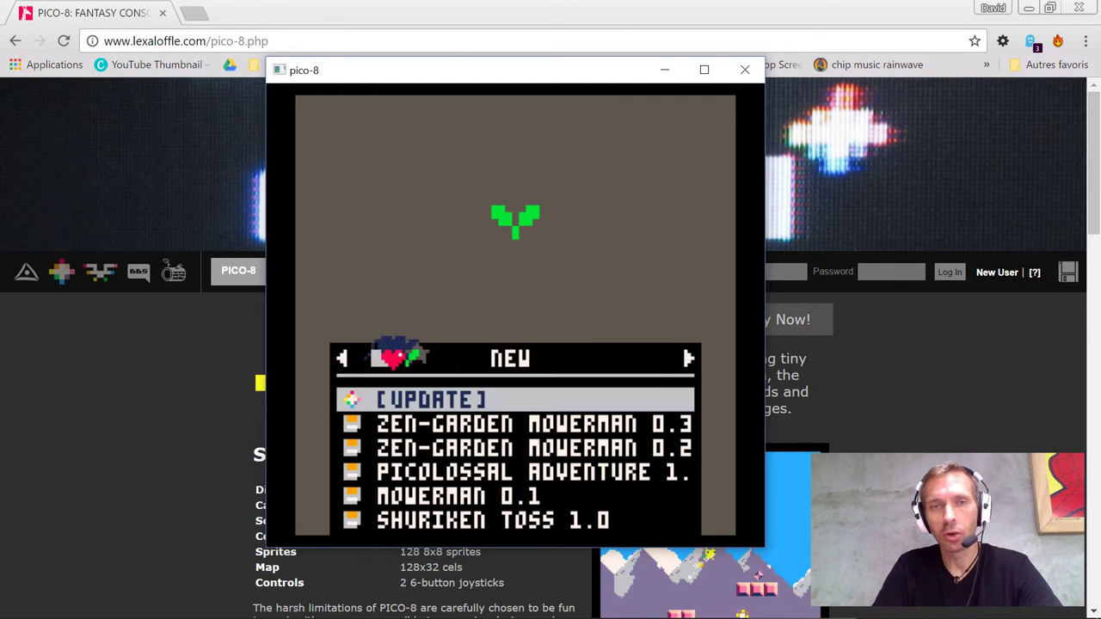
{"action": "key", "text": "Down"}
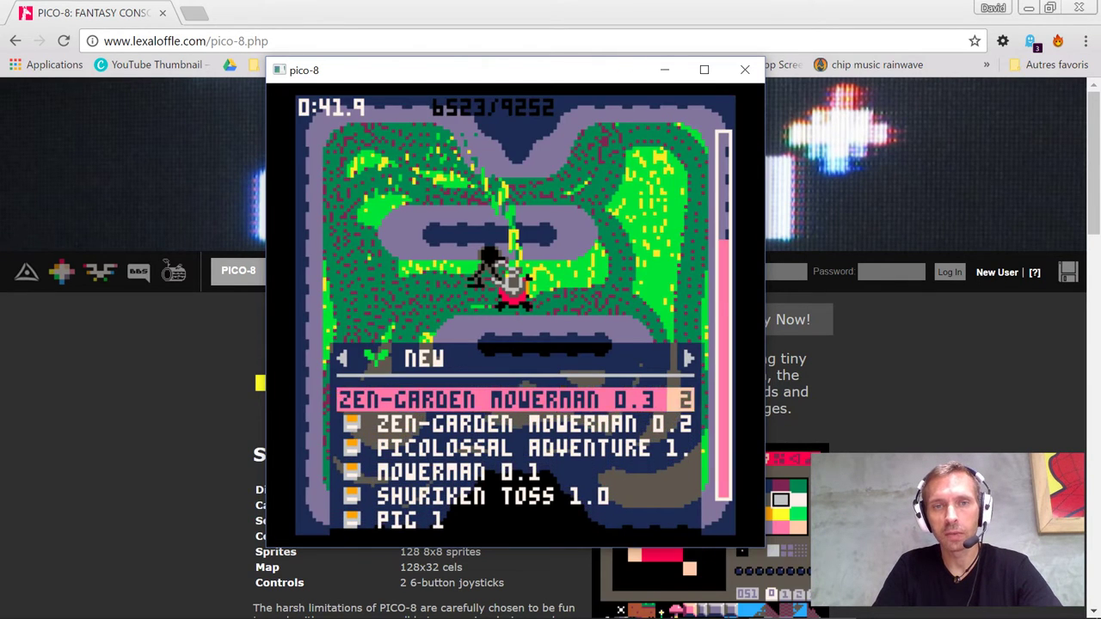
{"action": "key", "text": "Up"}
{"action": "key", "text": "Right"}
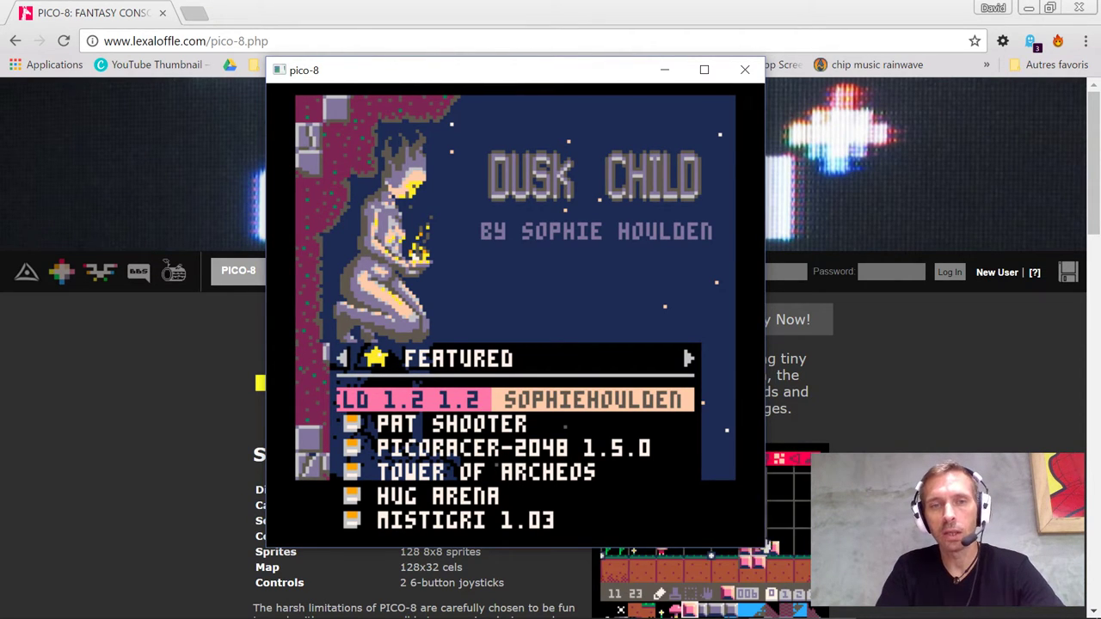
{"action": "key", "text": "Right"}
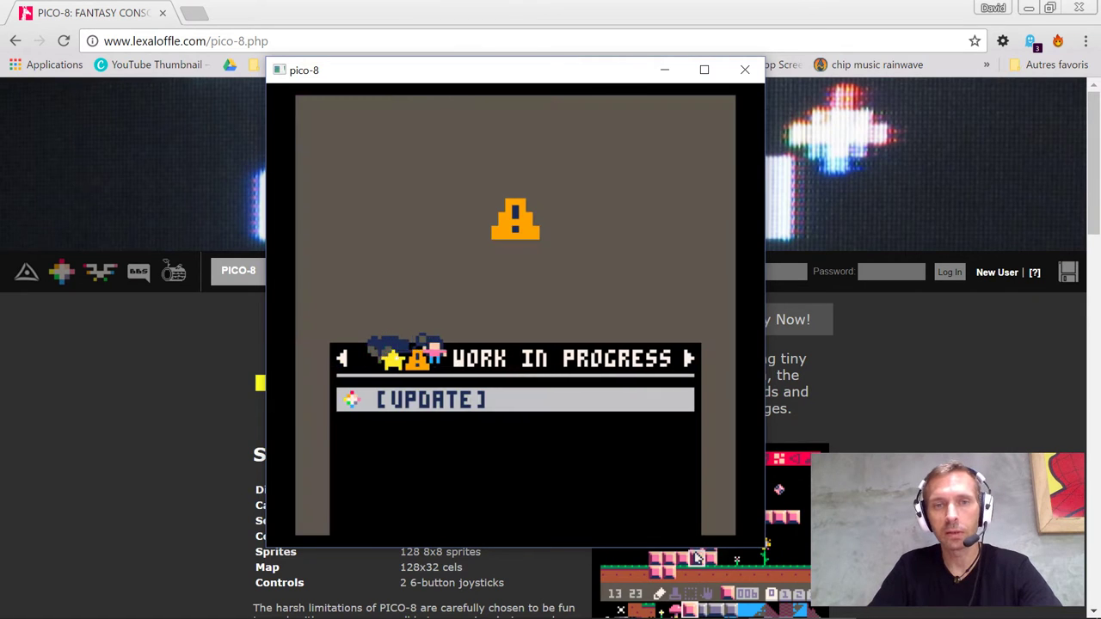
{"action": "key", "text": "Right"}
{"action": "key", "text": "Right"}
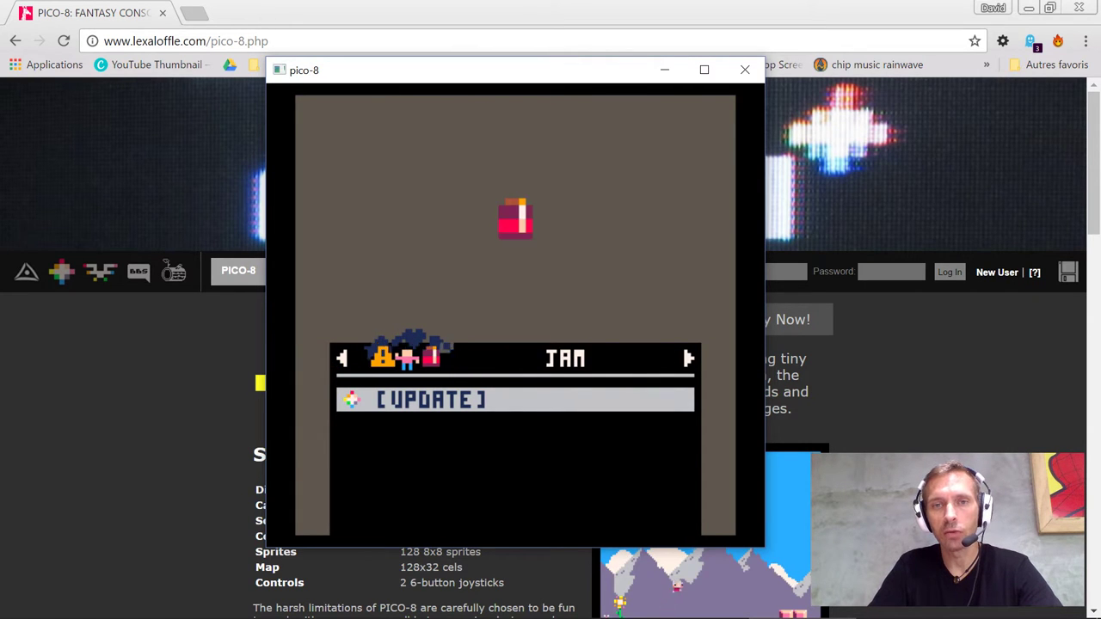
{"action": "key", "text": "Right"}
{"action": "key", "text": "Right"}
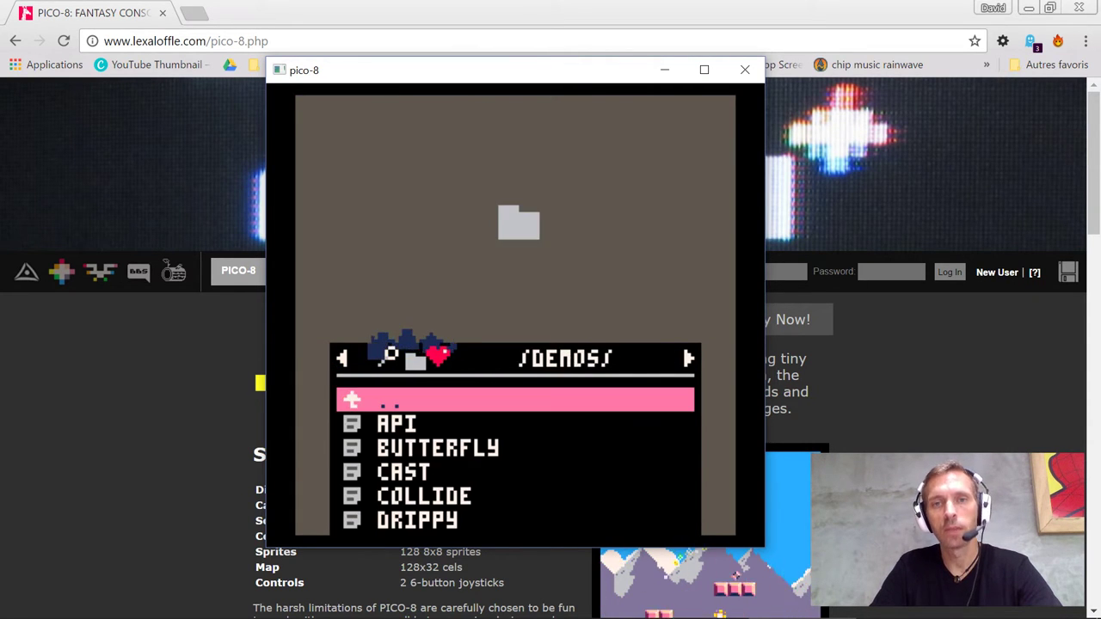
{"action": "key", "text": "Right"}
{"action": "key", "text": "Right"}
{"action": "key", "text": "Right"}
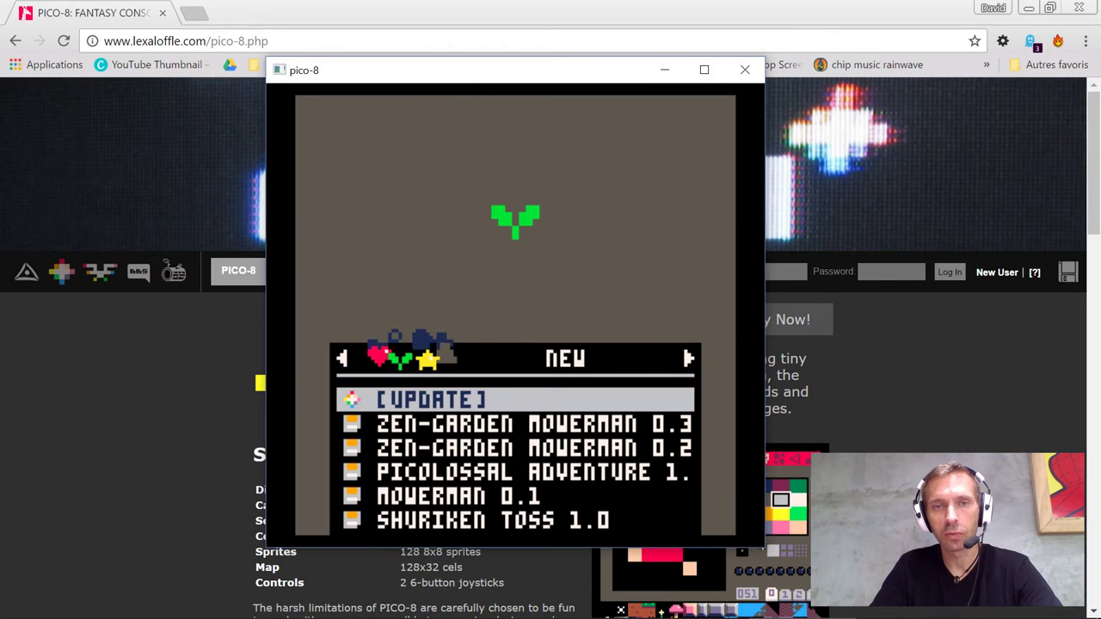
Step: Launch Shuriken Toss 1.0 from the New list and dismiss its pause menu
{"action": "key", "text": "Down"}
{"action": "key", "text": "Down"}
{"action": "key", "text": "Down"}
{"action": "key", "text": "Down"}
{"action": "key", "text": "Down"}
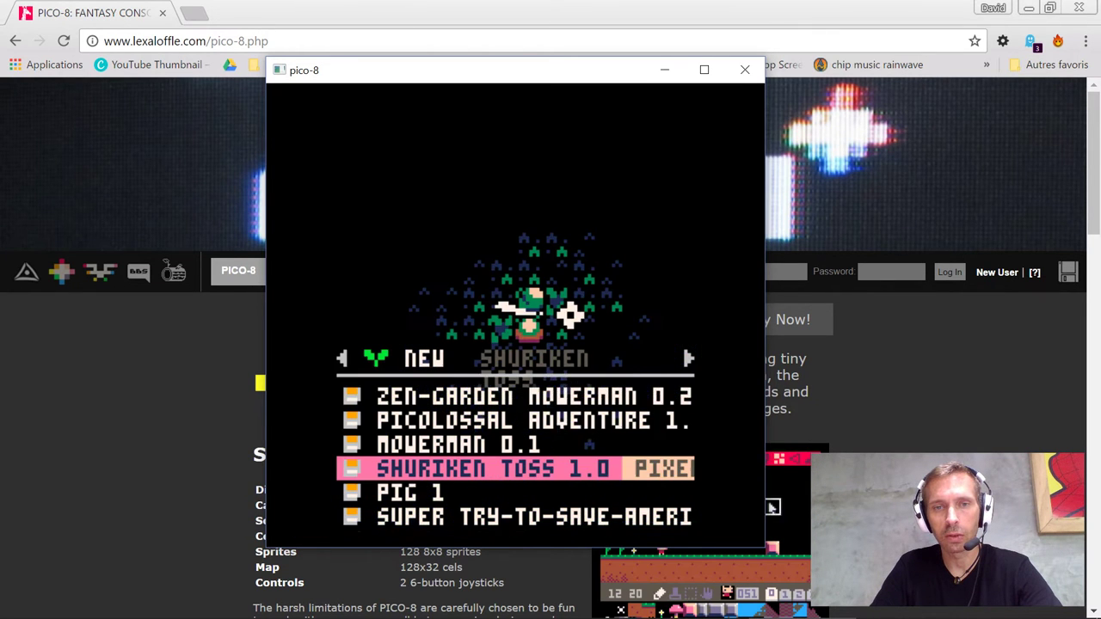
{"action": "key", "text": "x"}
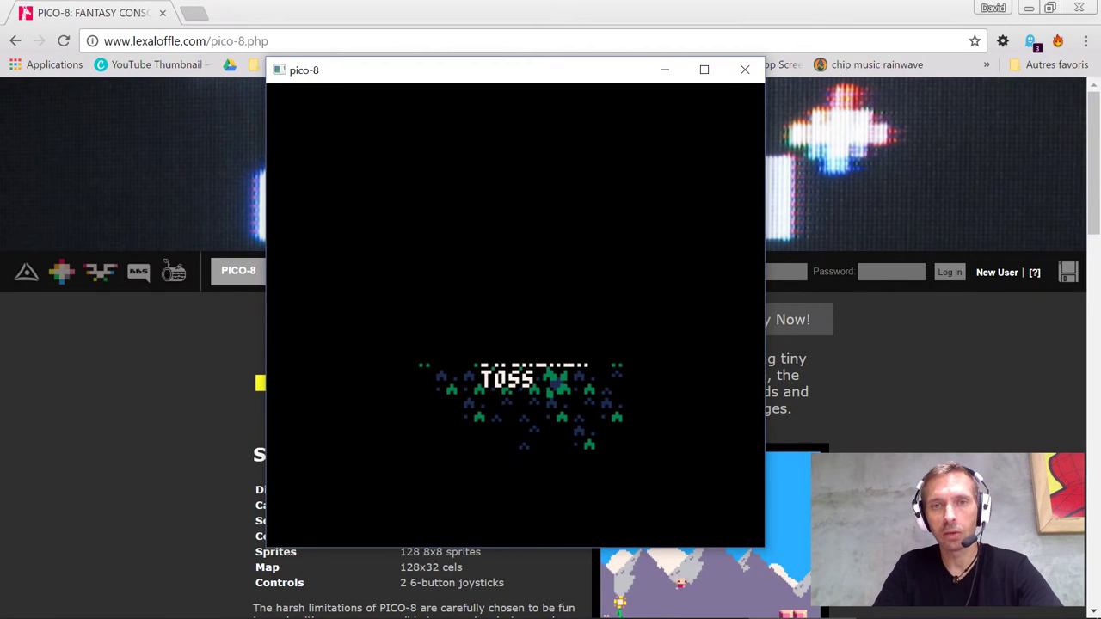
{"action": "key", "text": "Return"}
{"action": "key", "text": "x"}
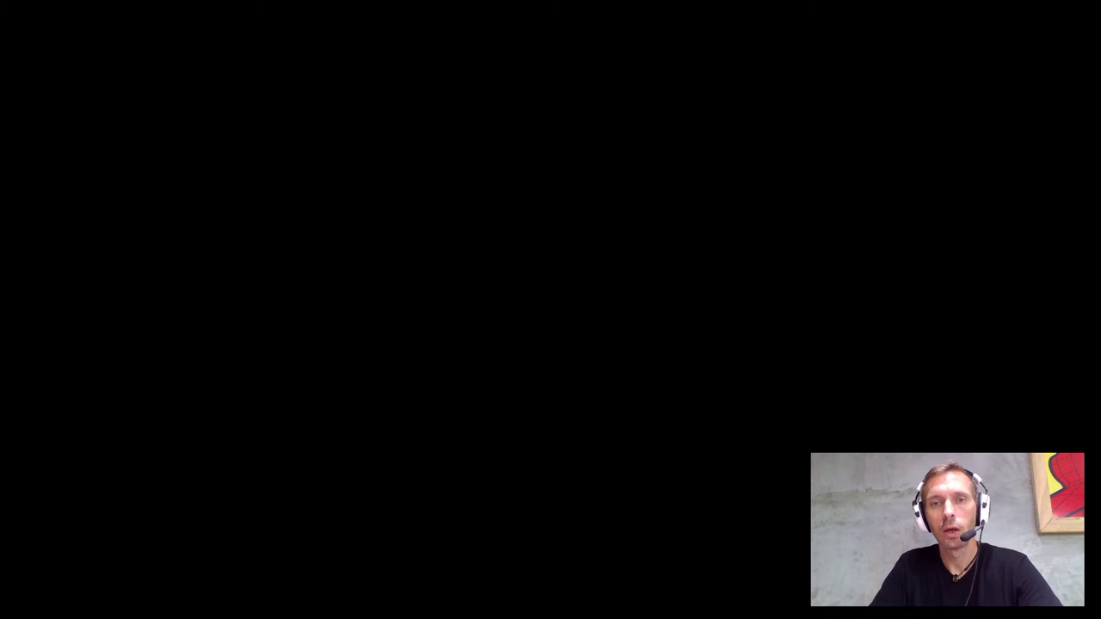
Step: Play Shuriken Toss to a score of 20, then exit through the pause menu to Splore
{"action": "mouse_move", "coordinate": [503, 314]}
{"action": "left_mouse_down"}
{"action": "mouse_move", "coordinate": [413, 154]}
{"action": "mouse_move", "coordinate": [309, 317]}
{"action": "mouse_move", "coordinate": [449, 494]}
{"action": "mouse_move", "coordinate": [408, 518]}
{"action": "mouse_move", "coordinate": [336, 344]}
{"action": "mouse_move", "coordinate": [493, 244]}
{"action": "mouse_move", "coordinate": [671, 192]}
{"action": "mouse_move", "coordinate": [774, 81]}
{"action": "mouse_move", "coordinate": [628, 232]}
{"action": "mouse_move", "coordinate": [597, 349]}
{"action": "mouse_move", "coordinate": [717, 255]}
{"action": "mouse_move", "coordinate": [625, 145]}
{"action": "mouse_move", "coordinate": [447, 95]}
{"action": "mouse_move", "coordinate": [364, 261]}
{"action": "mouse_move", "coordinate": [376, 425]}
{"action": "mouse_move", "coordinate": [539, 486]}
{"action": "mouse_move", "coordinate": [602, 525]}
{"action": "mouse_move", "coordinate": [631, 374]}
{"action": "mouse_move", "coordinate": [614, 461]}
{"action": "mouse_move", "coordinate": [749, 418]}
{"action": "mouse_move", "coordinate": [770, 305]}
{"action": "mouse_move", "coordinate": [594, 268]}
{"action": "mouse_move", "coordinate": [507, 396]}
{"action": "mouse_move", "coordinate": [487, 494]}
{"action": "mouse_move", "coordinate": [479, 398]}
{"action": "left_mouse_up"}
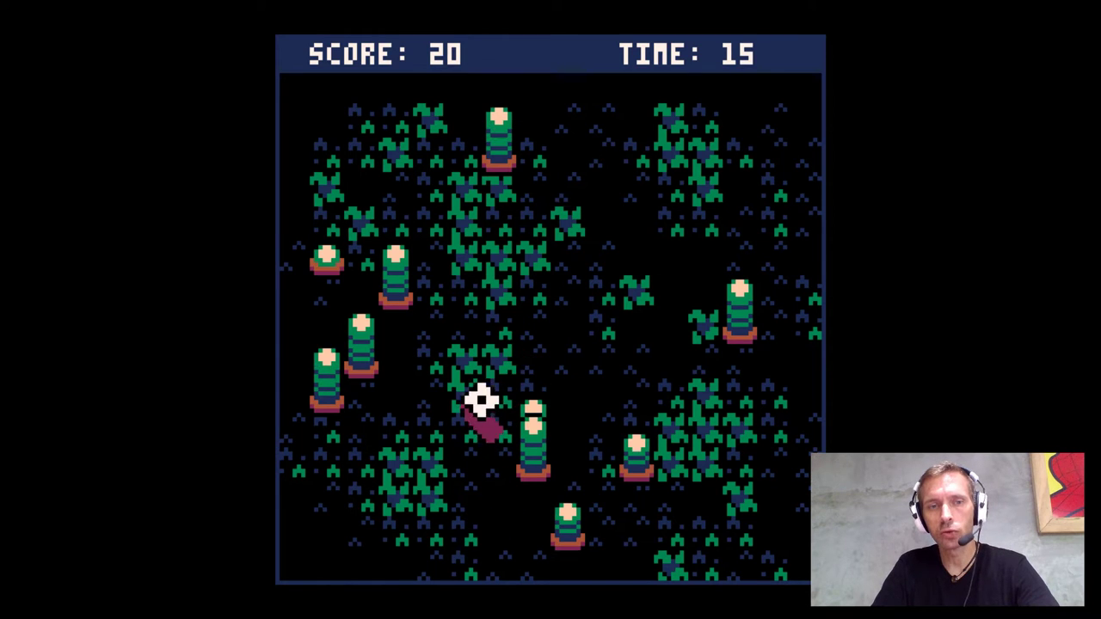
{"action": "key", "text": "Escape"}
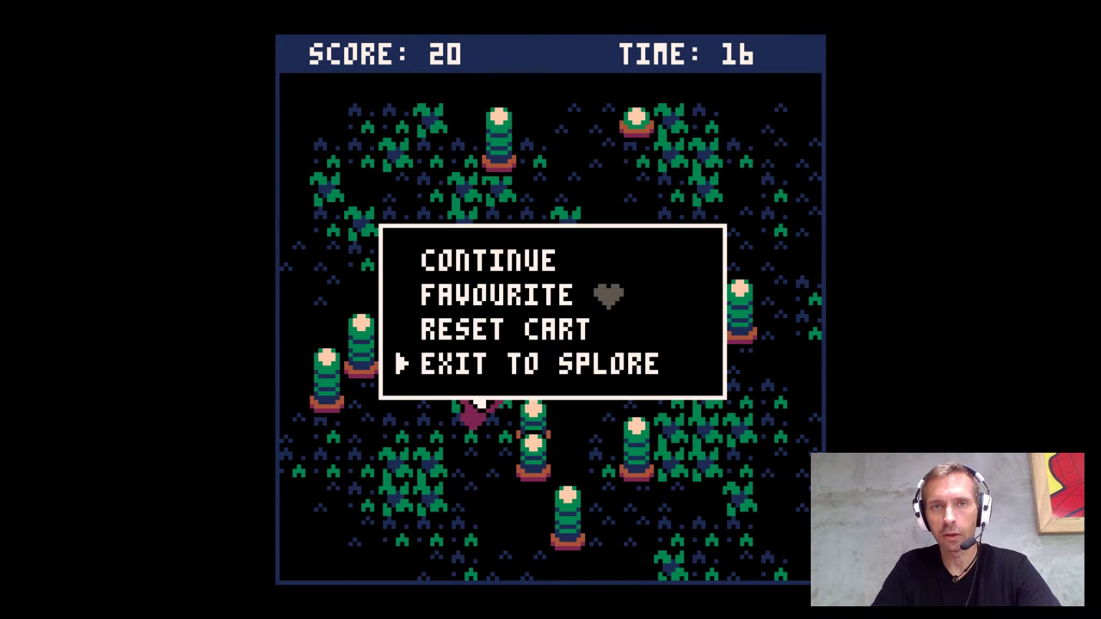
{"action": "key", "text": "Escape"}
{"action": "key", "text": "Escape"}
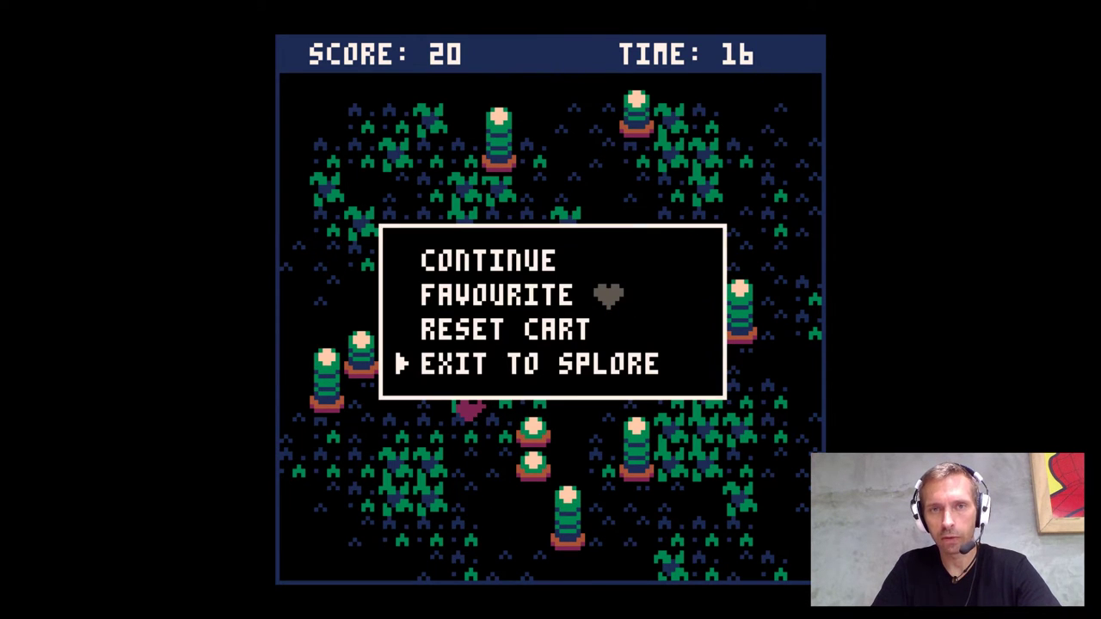
{"action": "key", "text": "Return"}
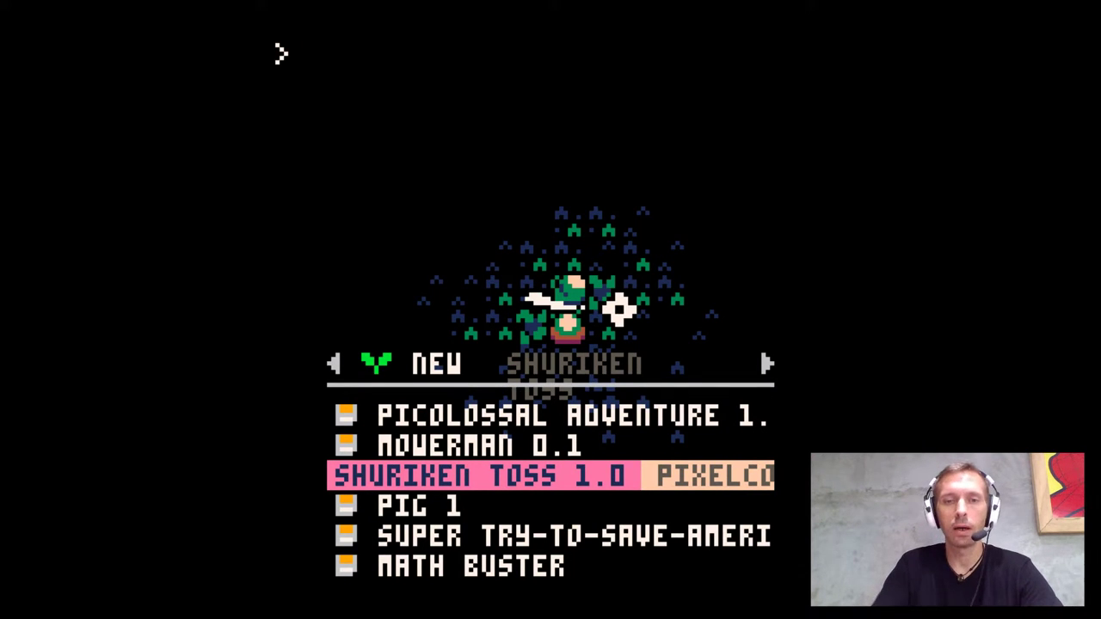
Step: Open Shuriken Toss's 471-line source and scroll down to DRAW_BAMBOO and INIT_KUNAI
{"action": "key", "text": "Escape"}
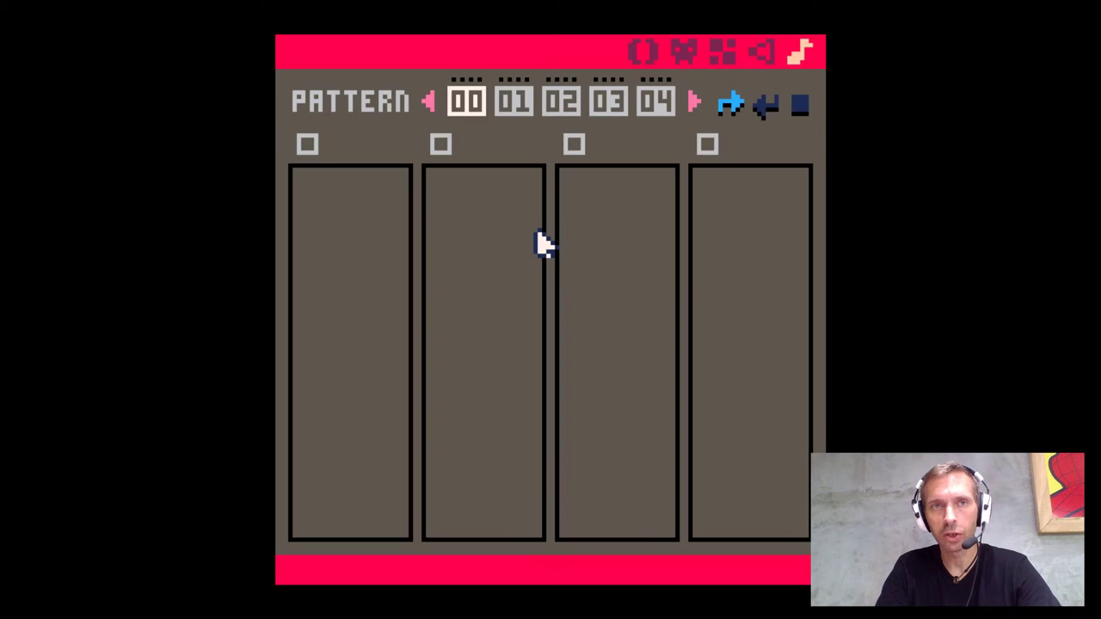
{"action": "left_click", "coordinate": [647, 53]}
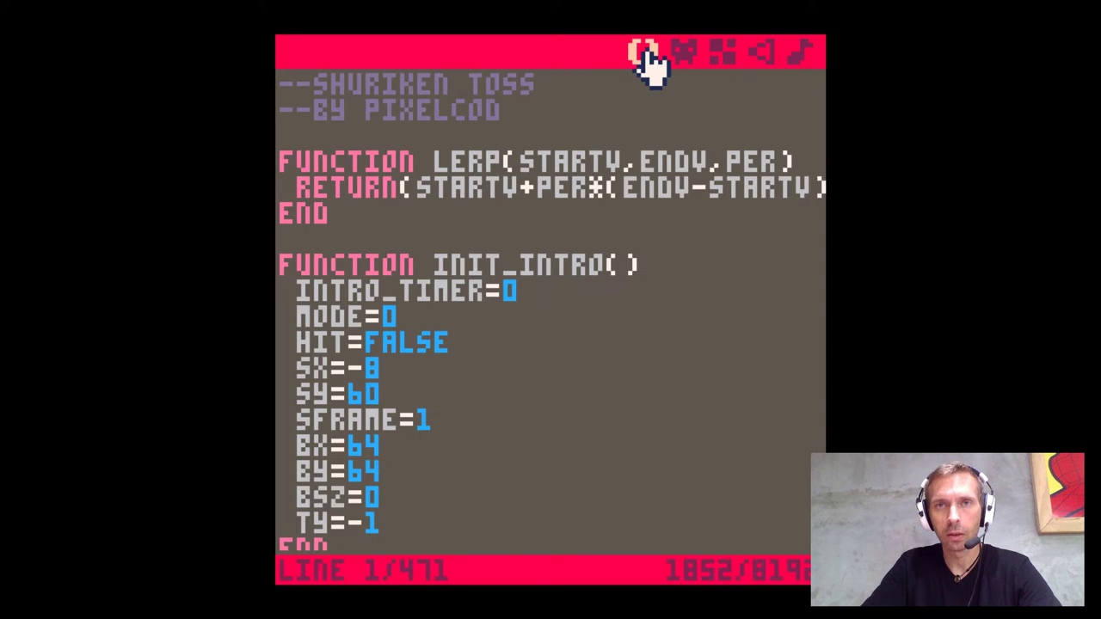
{"action": "scroll", "coordinate": [560, 277], "scroll_direction": "down", "scroll_amount": 2}
{"action": "scroll", "coordinate": [559, 274], "scroll_direction": "down", "scroll_amount": 4}
{"action": "scroll", "coordinate": [560, 277], "scroll_direction": "down", "scroll_amount": 8}
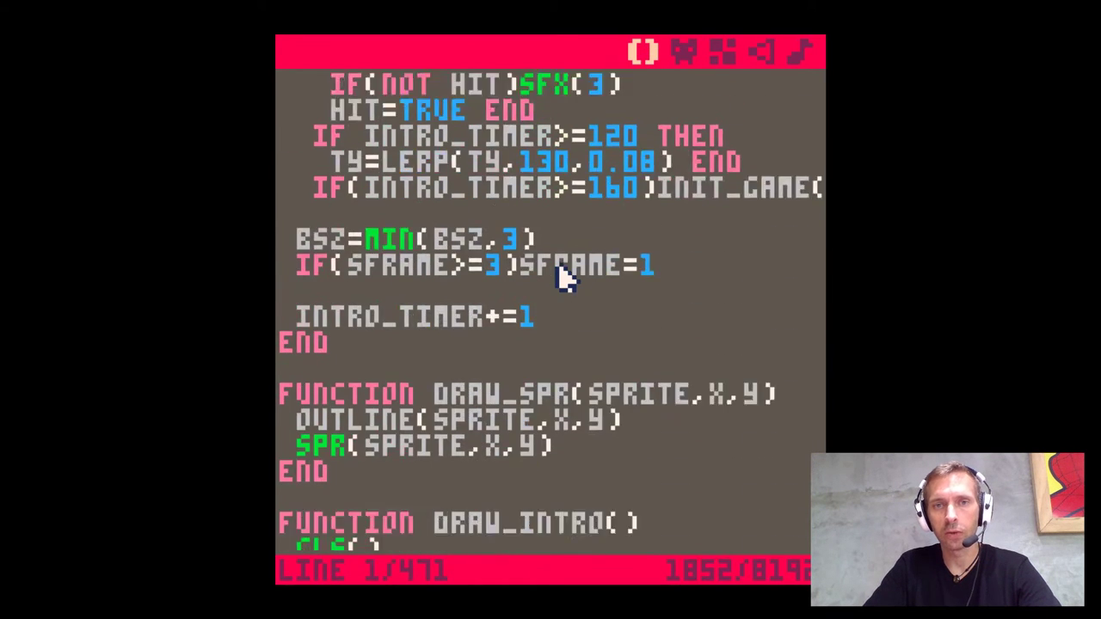
{"action": "scroll", "coordinate": [561, 277], "scroll_direction": "down", "scroll_amount": 5}
{"action": "scroll", "coordinate": [561, 277], "scroll_direction": "down", "scroll_amount": 5}
{"action": "scroll", "coordinate": [561, 277], "scroll_direction": "down", "scroll_amount": 5}
{"action": "scroll", "coordinate": [560, 277], "scroll_direction": "down", "scroll_amount": 8}
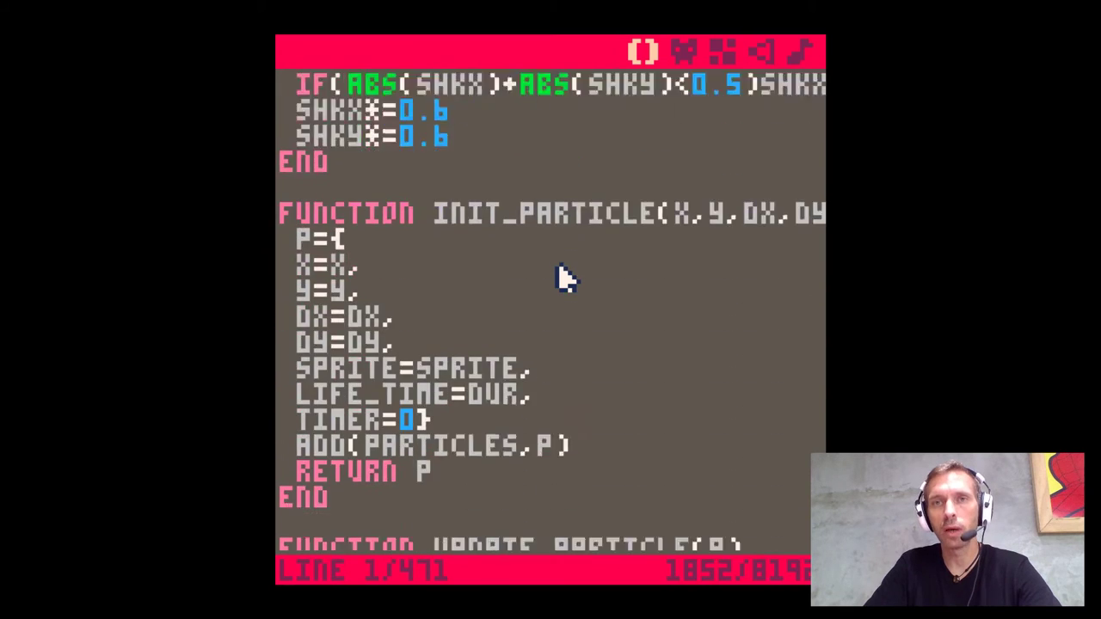
{"action": "scroll", "coordinate": [561, 277], "scroll_direction": "down", "scroll_amount": 8}
{"action": "scroll", "coordinate": [561, 277], "scroll_direction": "down", "scroll_amount": 6}
{"action": "scroll", "coordinate": [560, 277], "scroll_direction": "down", "scroll_amount": 7}
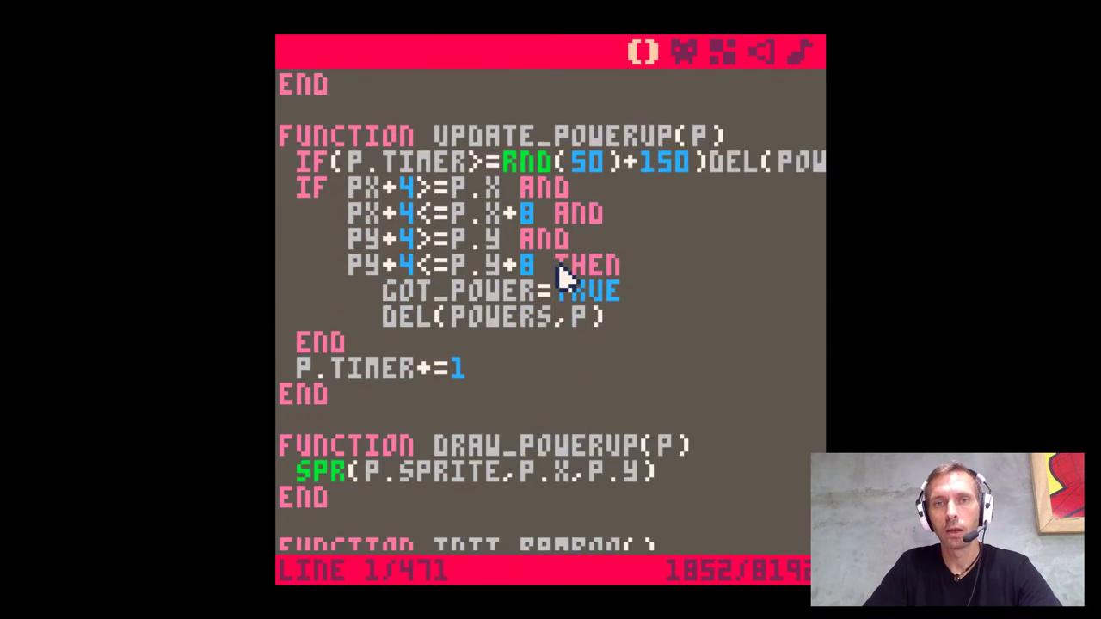
{"action": "scroll", "coordinate": [560, 277], "scroll_direction": "down", "scroll_amount": 5}
{"action": "scroll", "coordinate": [560, 276], "scroll_direction": "down", "scroll_amount": 5}
{"action": "scroll", "coordinate": [561, 277], "scroll_direction": "down", "scroll_amount": 4}
{"action": "scroll", "coordinate": [561, 277], "scroll_direction": "down", "scroll_amount": 2}
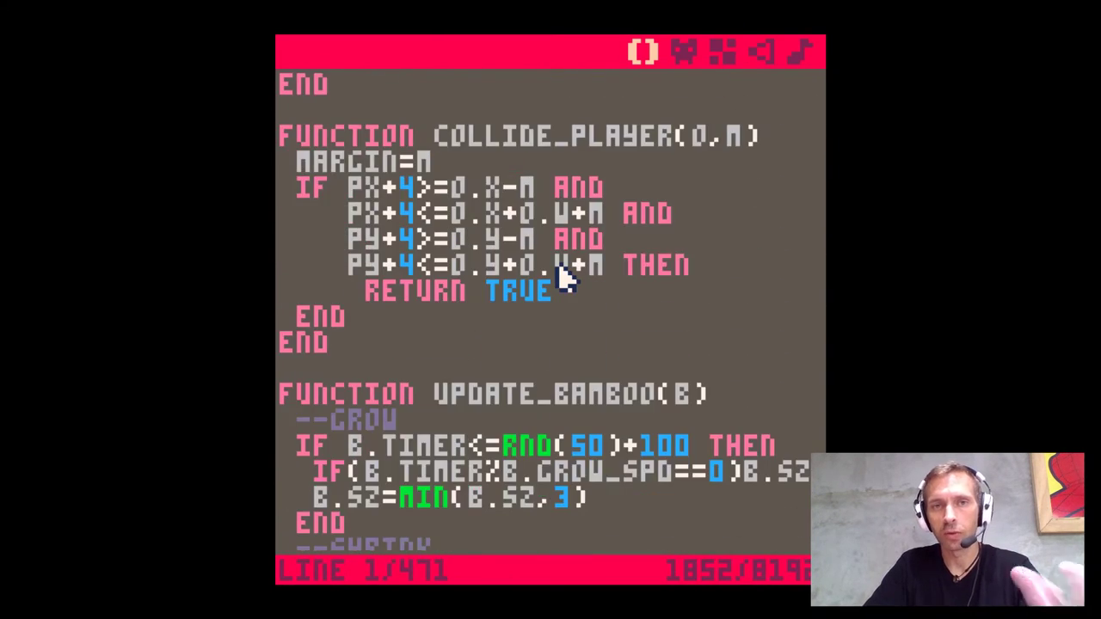
{"action": "scroll", "coordinate": [561, 277], "scroll_direction": "down", "scroll_amount": 3}
{"action": "scroll", "coordinate": [561, 277], "scroll_direction": "down", "scroll_amount": 1}
{"action": "scroll", "coordinate": [561, 277], "scroll_direction": "down", "scroll_amount": 4}
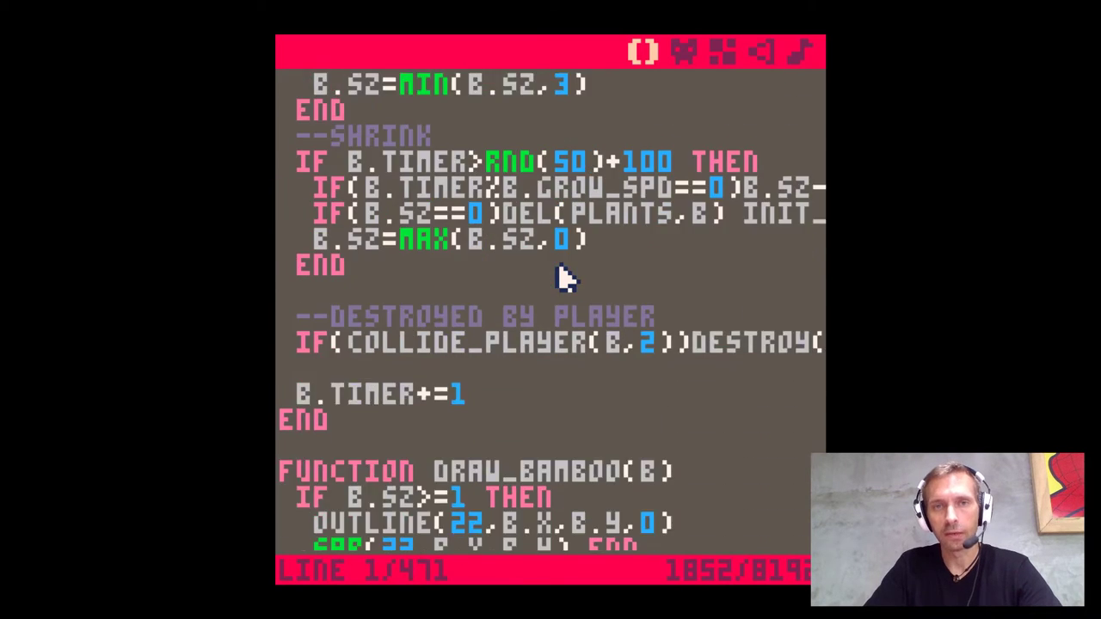
{"action": "scroll", "coordinate": [561, 277], "scroll_direction": "down", "scroll_amount": 1}
{"action": "scroll", "coordinate": [561, 277], "scroll_direction": "down", "scroll_amount": 4}
{"action": "scroll", "coordinate": [561, 277], "scroll_direction": "down", "scroll_amount": 5}
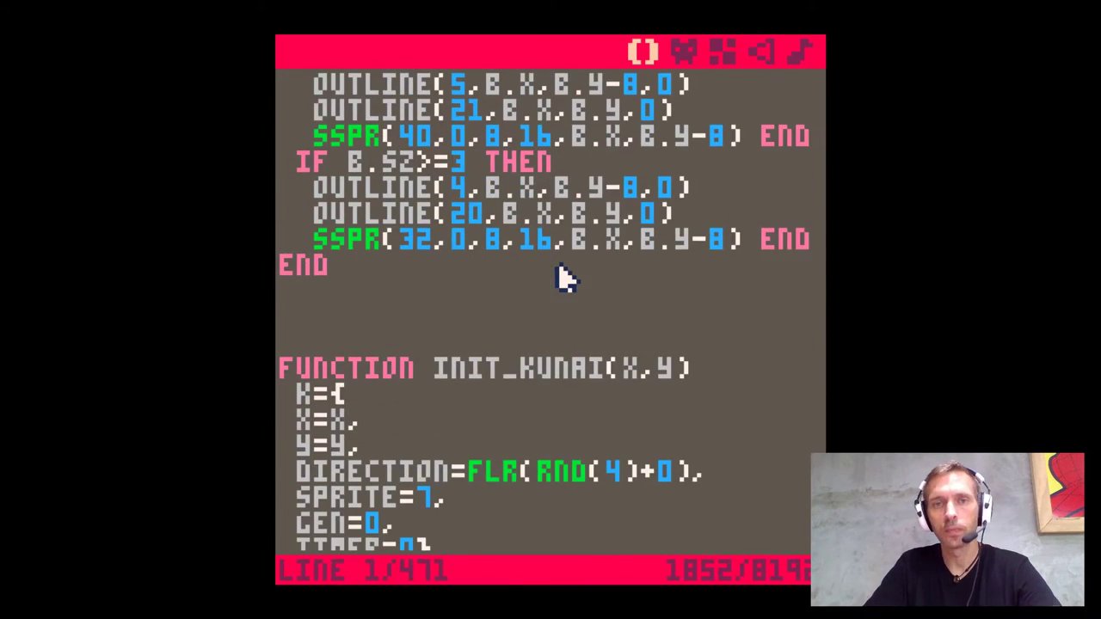
Step: In the sprite editor, inspect sprites 004, 020, 021 and 007: ninja, bamboo and kunai
{"action": "left_click", "coordinate": [684, 52]}
{"action": "left_click", "coordinate": [430, 430]}
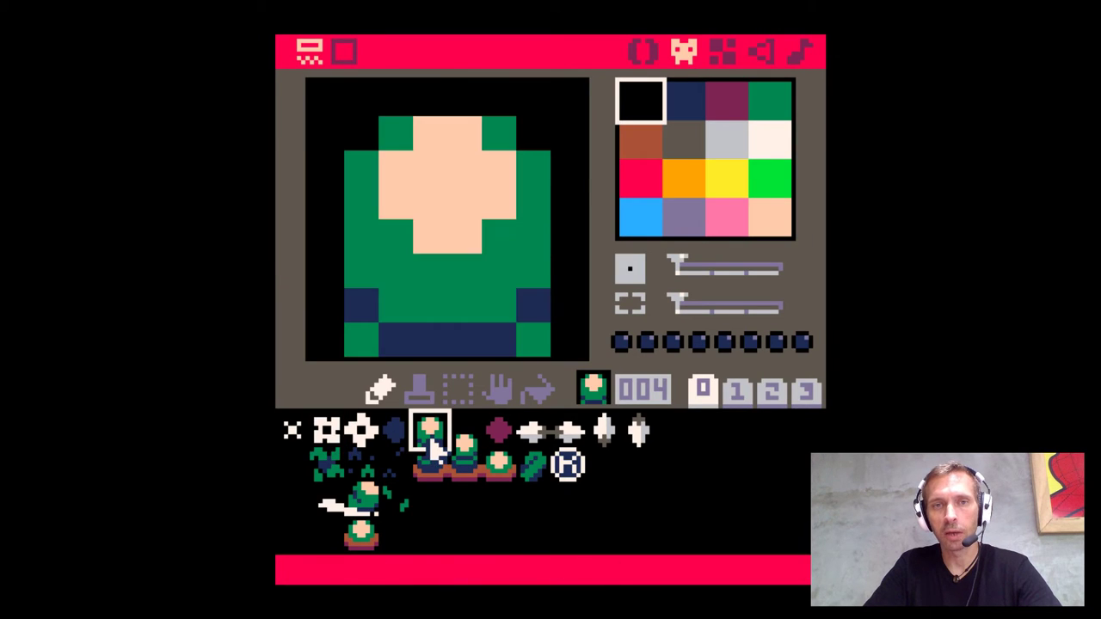
{"action": "left_click", "coordinate": [434, 466]}
{"action": "left_click", "coordinate": [464, 465]}
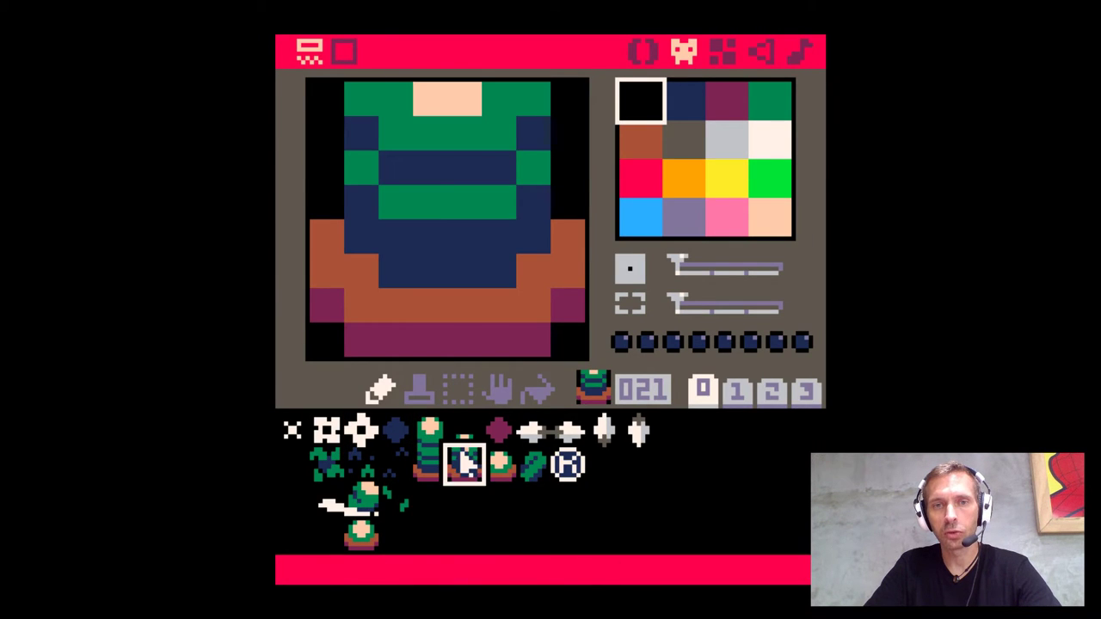
{"action": "left_click", "coordinate": [497, 430]}
{"action": "left_click", "coordinate": [533, 430]}
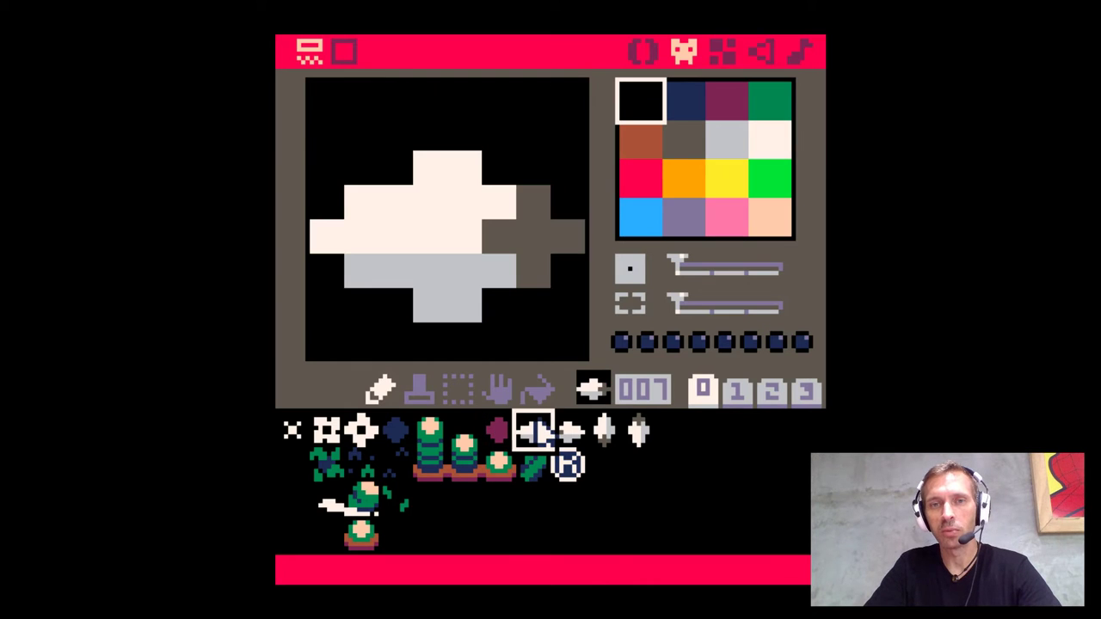
Step: View the cart's map with the screen grid shown, then switch to sound effect SFX 00
{"action": "left_click", "coordinate": [722, 52]}
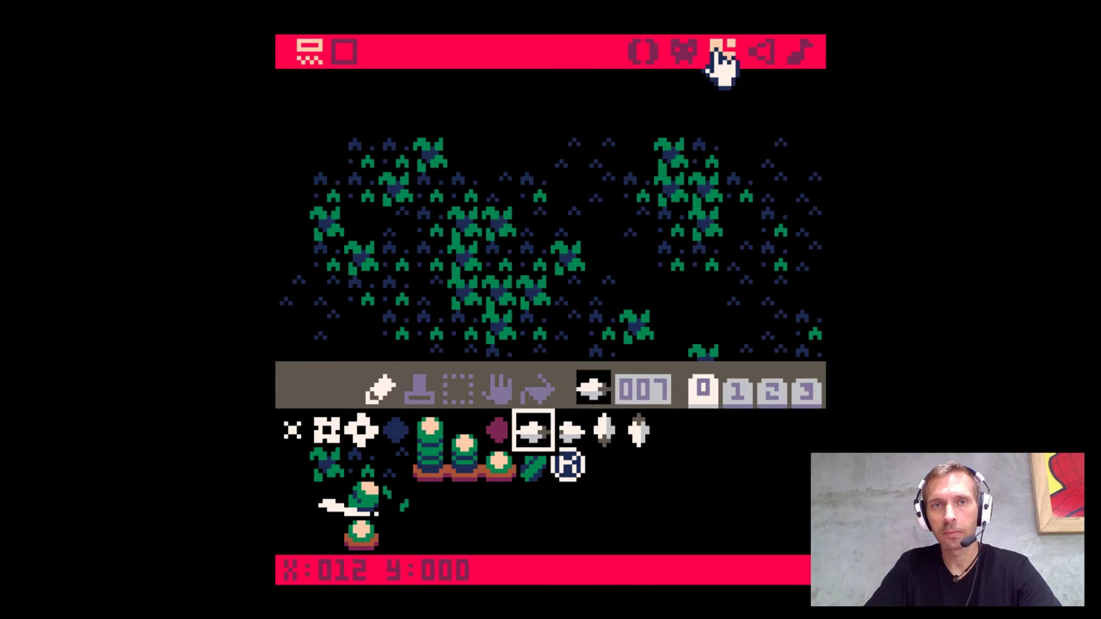
{"action": "key", "text": "space"}
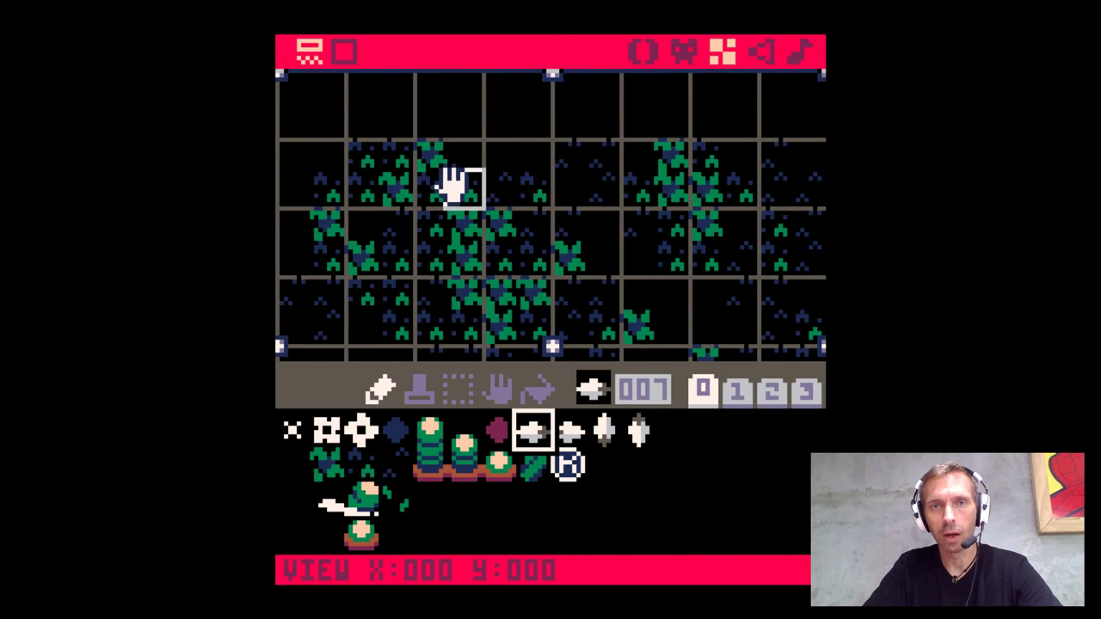
{"action": "left_click", "coordinate": [760, 56]}
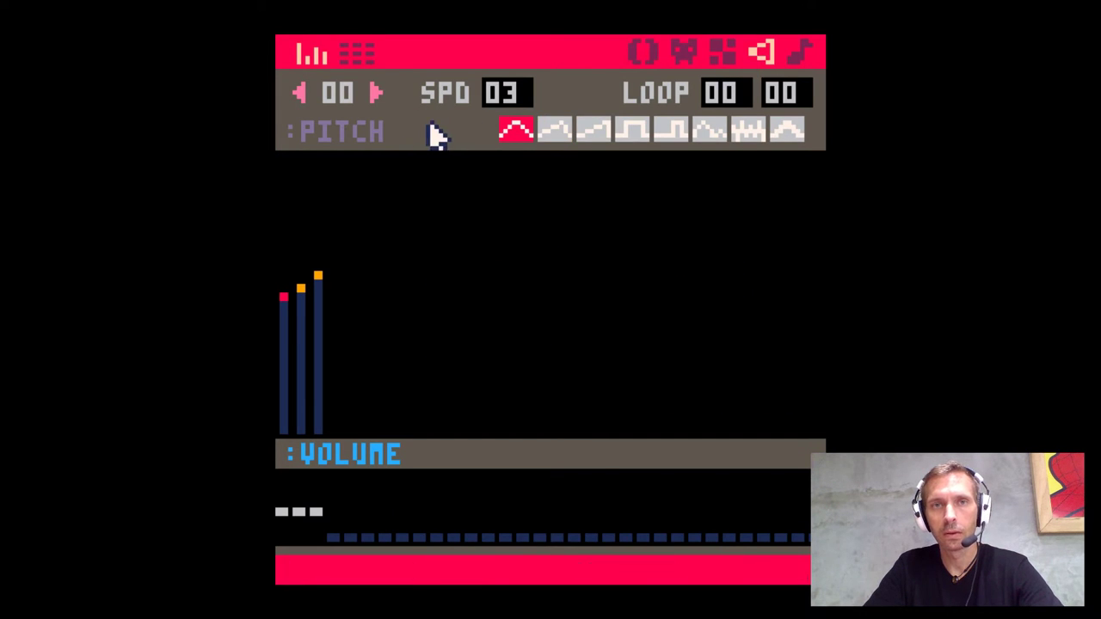
Step: Play SFX 01 and SFX 02 in tracker view, check the music patterns, then return to the SFX notes
{"action": "left_click", "coordinate": [376, 93]}
{"action": "key", "text": "space"}
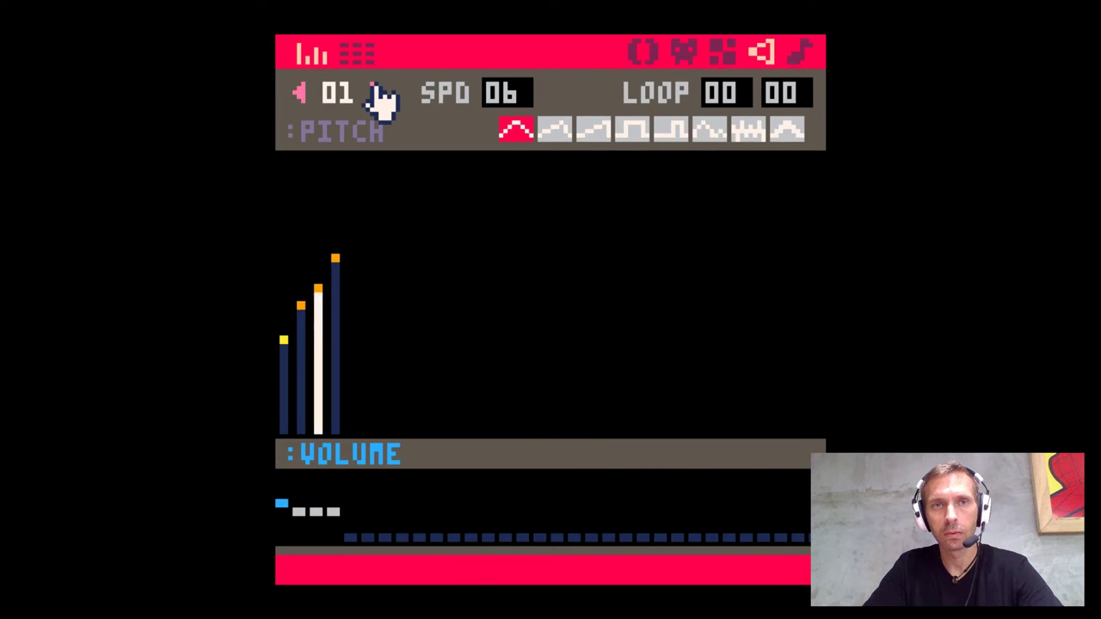
{"action": "left_click", "coordinate": [376, 92]}
{"action": "key", "text": "Tab"}
{"action": "key", "text": "space"}
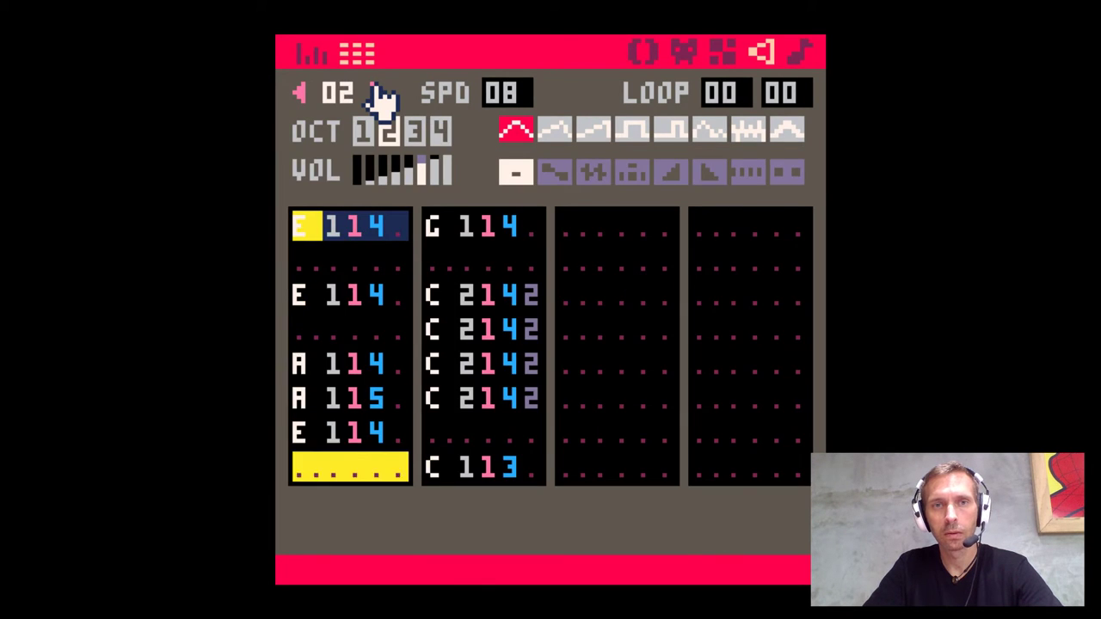
{"action": "left_click", "coordinate": [802, 52]}
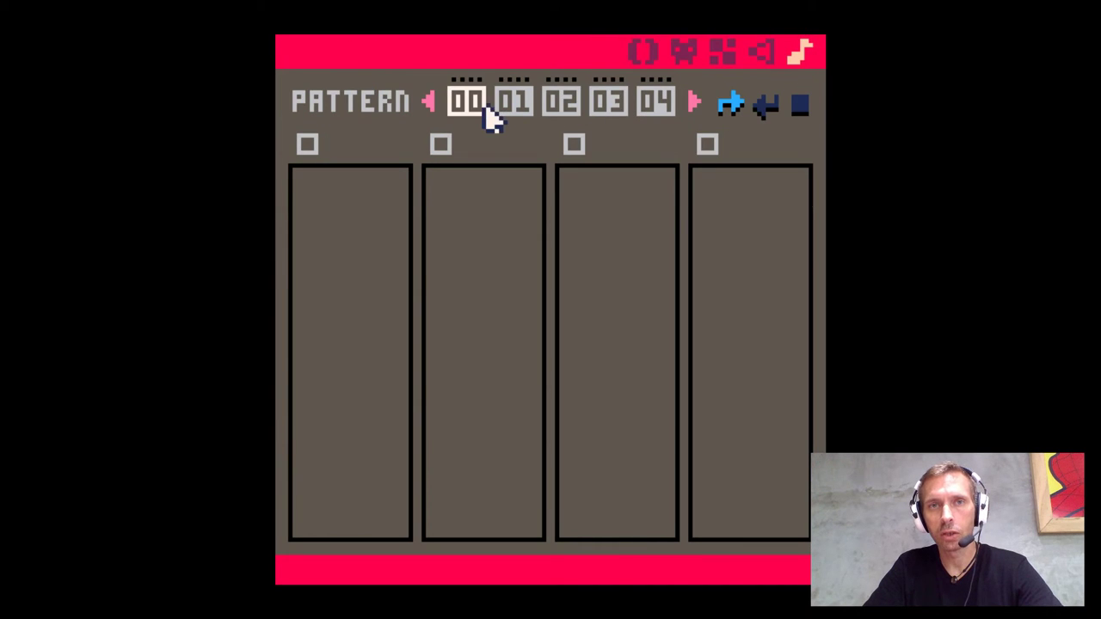
{"action": "left_click", "coordinate": [762, 53]}
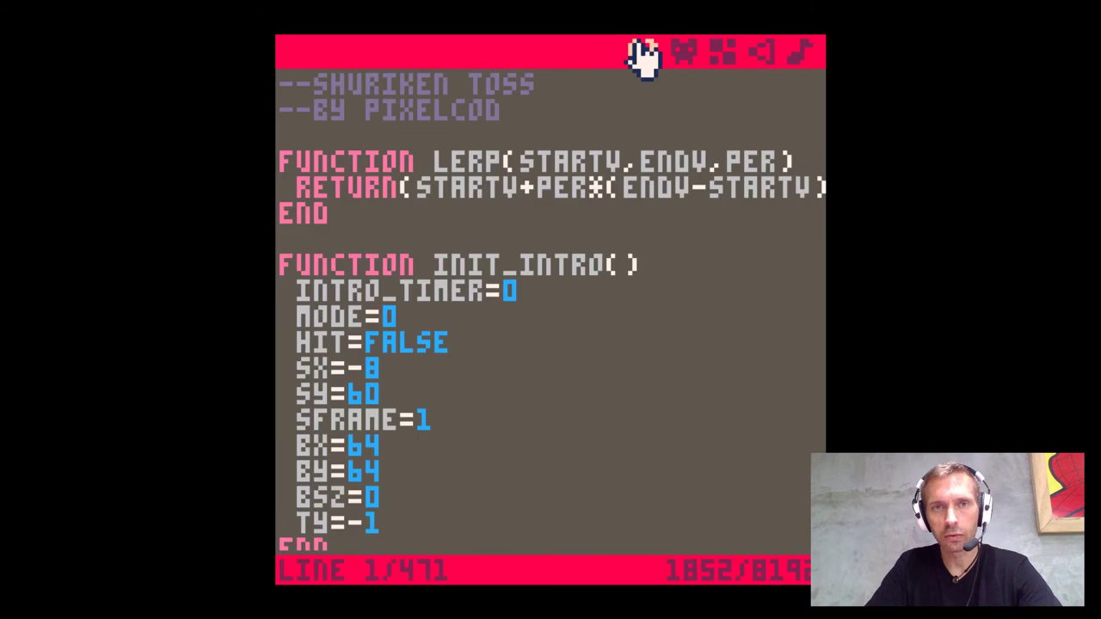
Step: Quit PICO-8 with the quit command and open the online PICO-8 manual
{"action": "type", "text": "qui"}
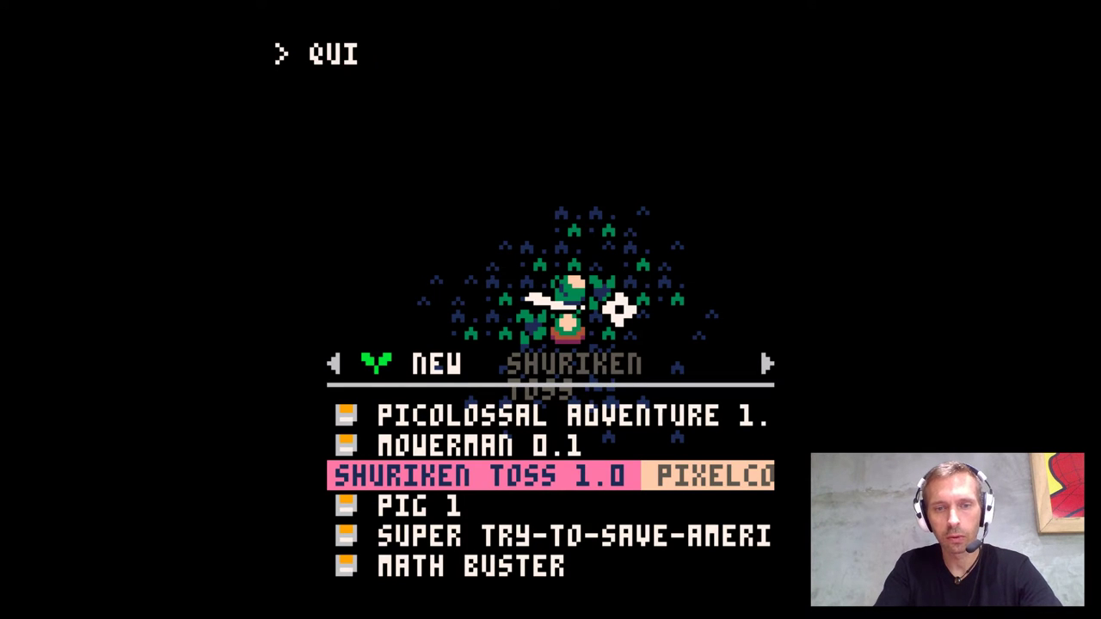
{"action": "type", "text": "t"}
{"action": "key", "text": "Return"}
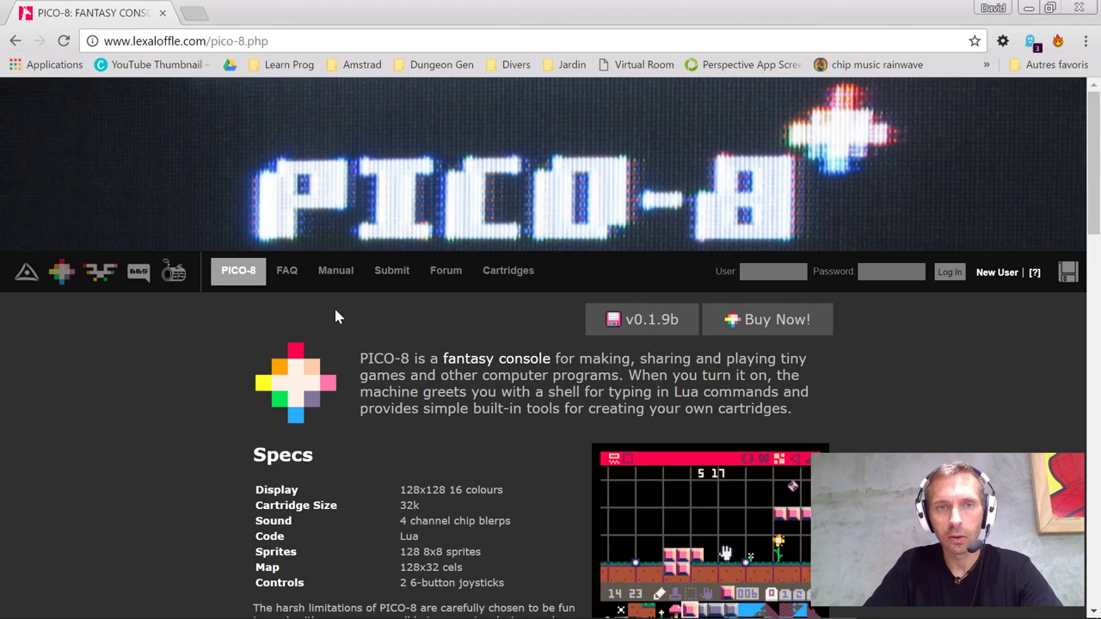
{"action": "left_click", "coordinate": [339, 287]}
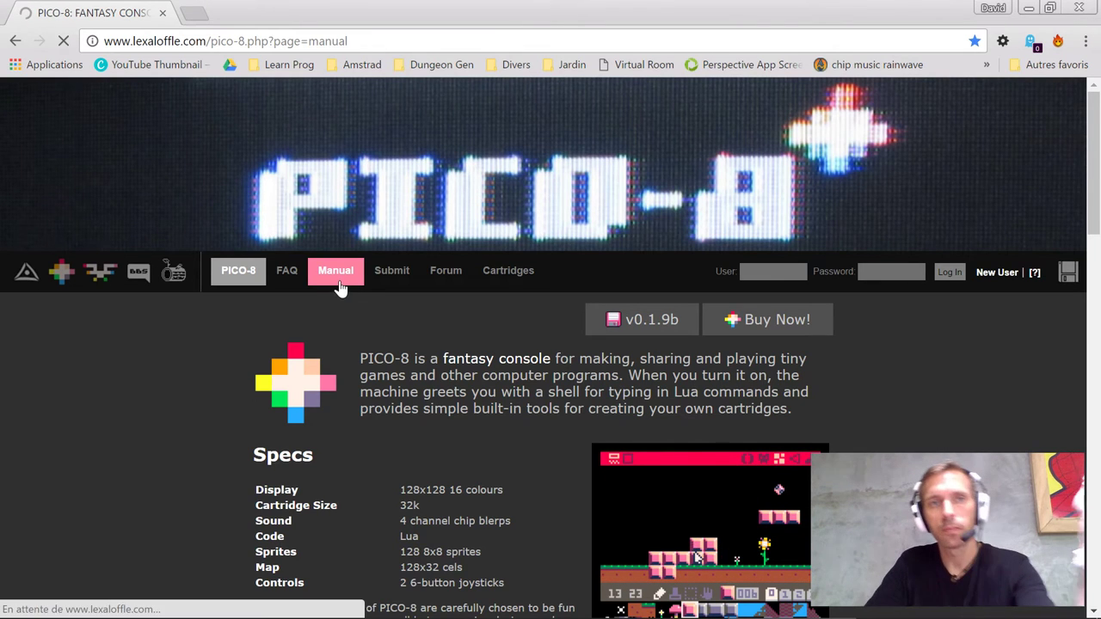
Step: Scroll the manual past Commandline parameters and Controller Setup to Sharing Cartridges / HTML5 Exporter
{"action": "scroll", "coordinate": [445, 361], "scroll_direction": "down", "scroll_amount": 3}
{"action": "scroll", "coordinate": [446, 359], "scroll_direction": "down", "scroll_amount": 2}
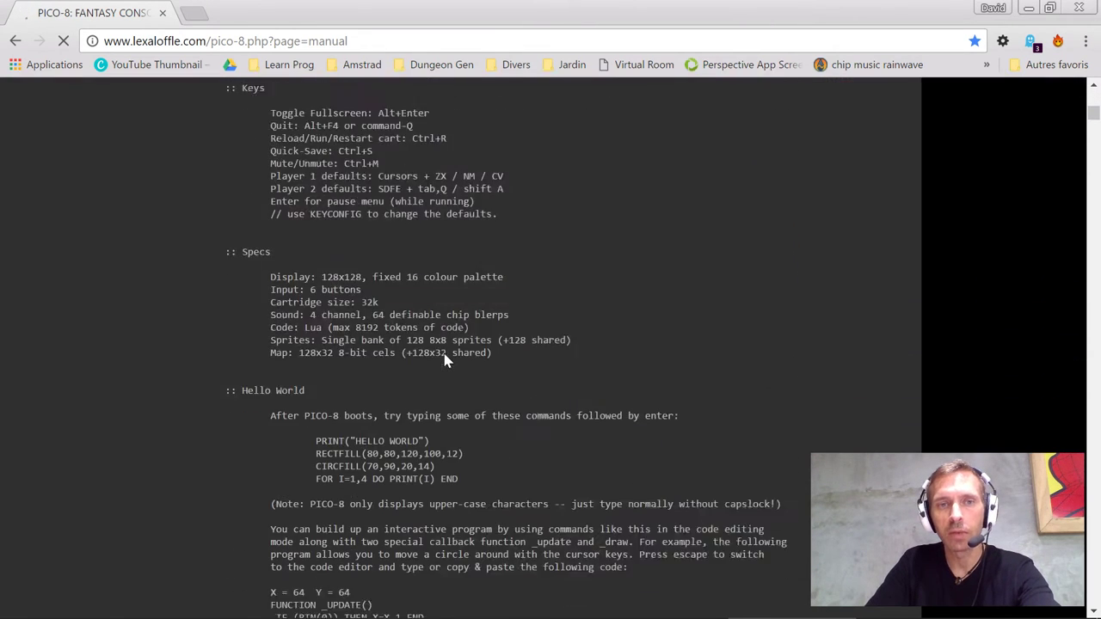
{"action": "scroll", "coordinate": [445, 361], "scroll_direction": "down", "scroll_amount": 2}
{"action": "scroll", "coordinate": [450, 356], "scroll_direction": "down", "scroll_amount": 1}
{"action": "scroll", "coordinate": [449, 356], "scroll_direction": "down", "scroll_amount": 3}
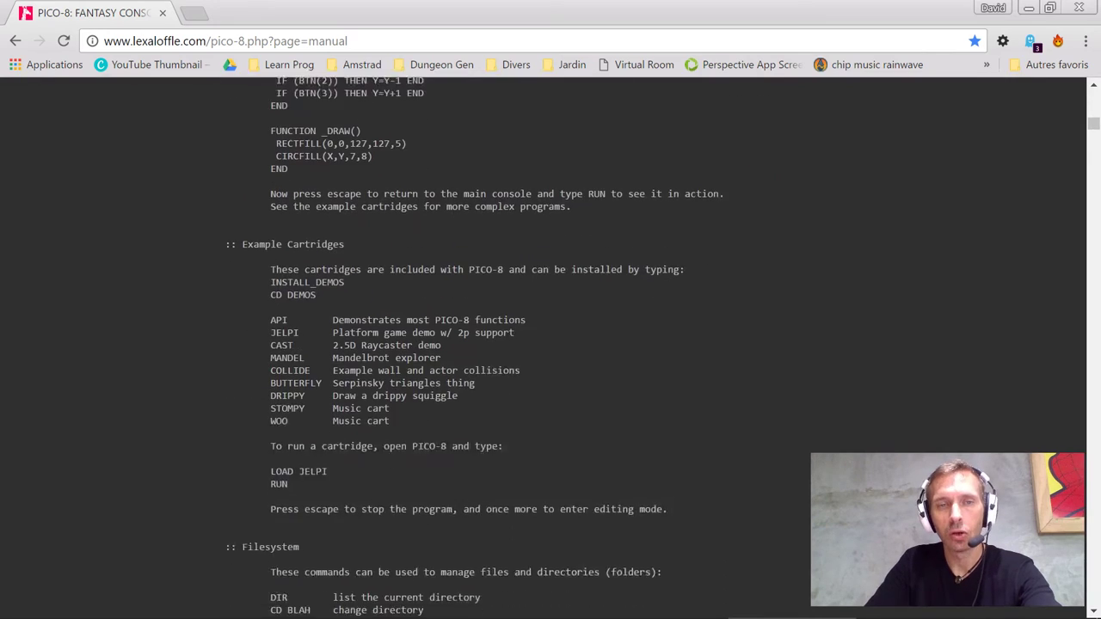
{"action": "scroll", "coordinate": [450, 356], "scroll_direction": "down", "scroll_amount": 1}
{"action": "scroll", "coordinate": [450, 356], "scroll_direction": "down", "scroll_amount": 3}
{"action": "scroll", "coordinate": [449, 356], "scroll_direction": "down", "scroll_amount": 2}
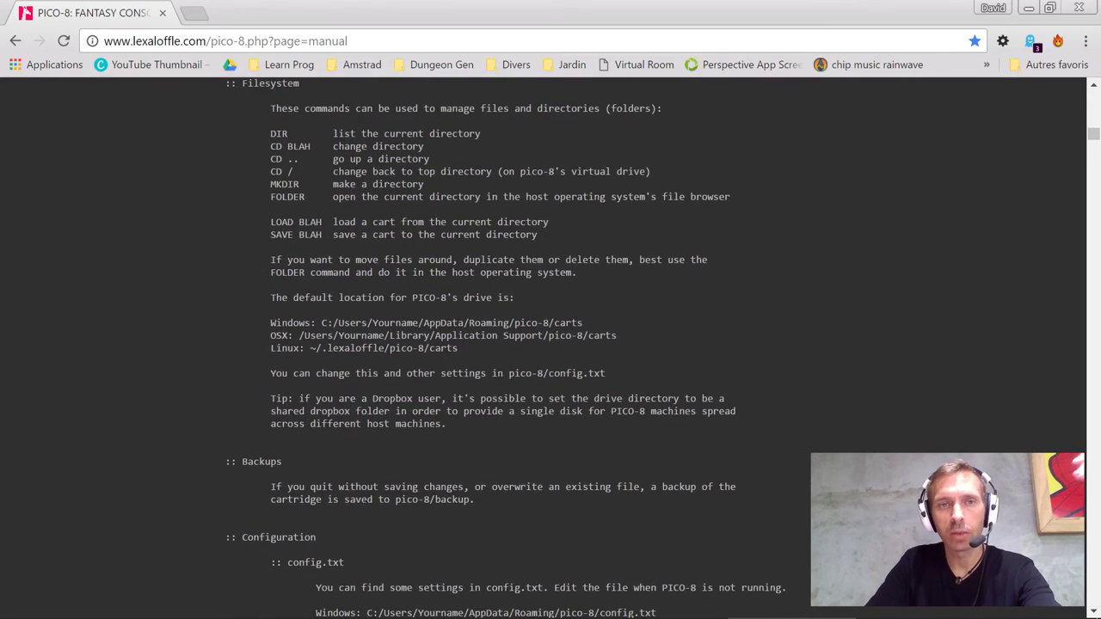
{"action": "scroll", "coordinate": [450, 356], "scroll_direction": "down", "scroll_amount": 1}
{"action": "scroll", "coordinate": [450, 356], "scroll_direction": "down", "scroll_amount": 3}
{"action": "scroll", "coordinate": [450, 356], "scroll_direction": "down", "scroll_amount": 2}
{"action": "scroll", "coordinate": [450, 356], "scroll_direction": "down", "scroll_amount": 1}
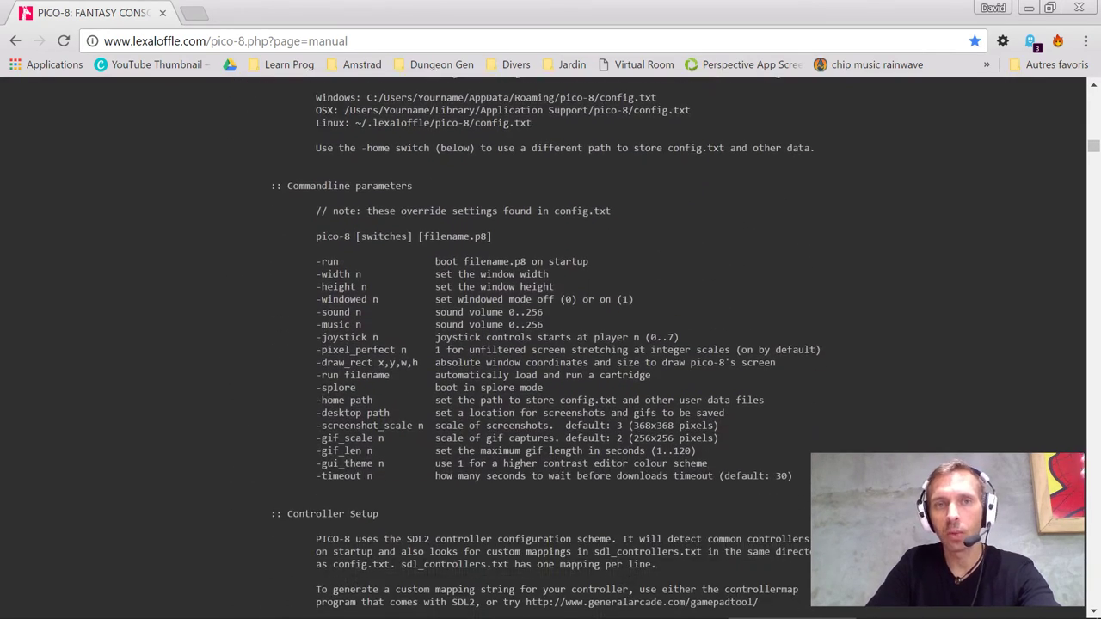
{"action": "scroll", "coordinate": [450, 356], "scroll_direction": "down", "scroll_amount": 1}
{"action": "scroll", "coordinate": [450, 356], "scroll_direction": "down", "scroll_amount": 1}
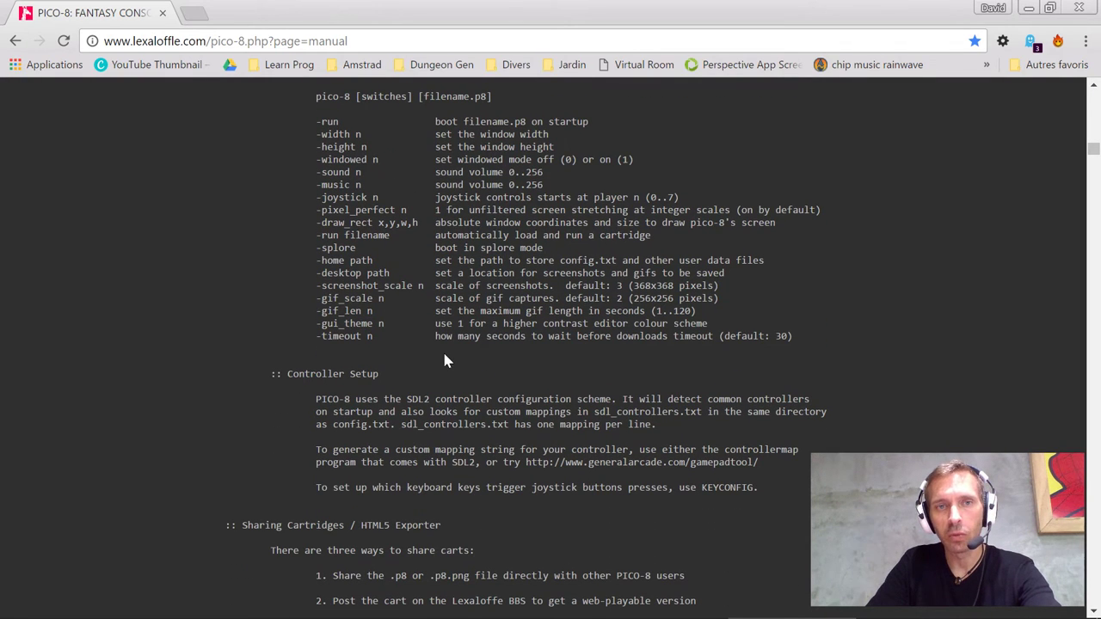
{"action": "scroll", "coordinate": [445, 359], "scroll_direction": "down", "scroll_amount": 2}
{"action": "scroll", "coordinate": [445, 359], "scroll_direction": "down", "scroll_amount": 3}
{"action": "scroll", "coordinate": [445, 359], "scroll_direction": "down", "scroll_amount": 1}
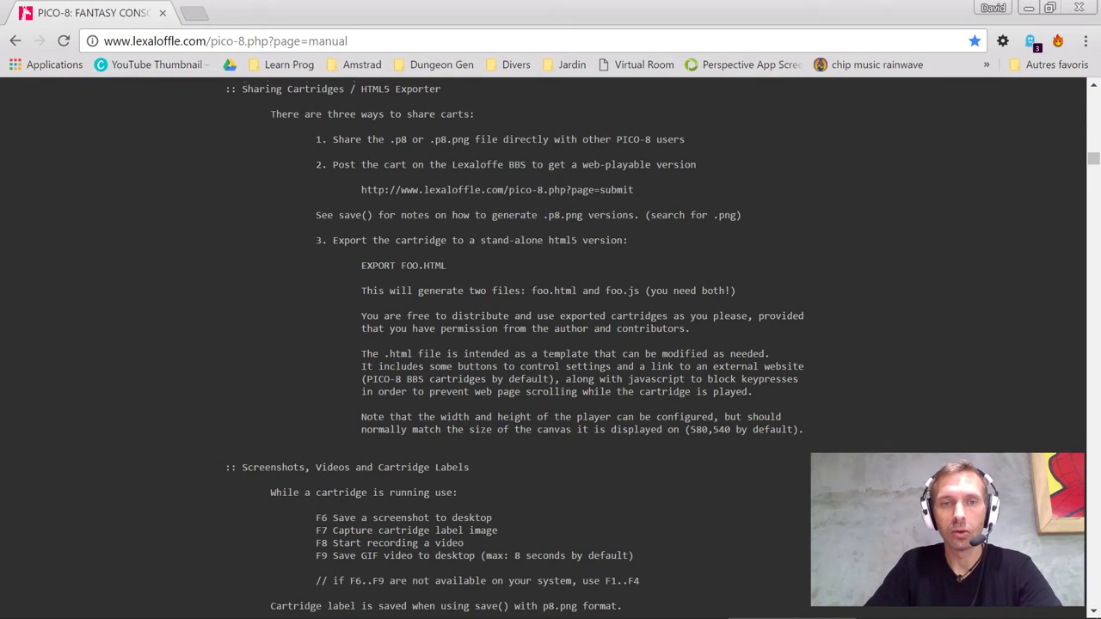
Step: Skim the manual's editor, Lua primer and API sections by scrolling through them
{"action": "scroll", "coordinate": [550, 344], "scroll_direction": "down", "scroll_amount": 5}
{"action": "scroll", "coordinate": [551, 345], "scroll_direction": "down", "scroll_amount": 5}
{"action": "scroll", "coordinate": [550, 344], "scroll_direction": "down", "scroll_amount": 5}
{"action": "scroll", "coordinate": [551, 344], "scroll_direction": "down", "scroll_amount": 5}
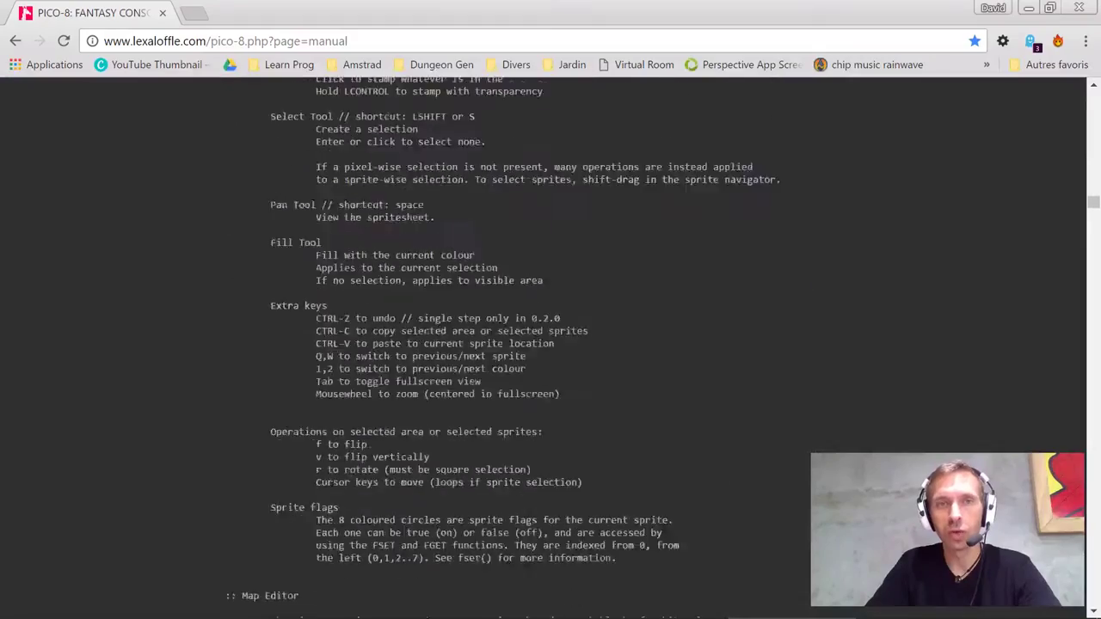
{"action": "scroll", "coordinate": [430, 467], "scroll_direction": "down", "scroll_amount": 5}
{"action": "scroll", "coordinate": [430, 467], "scroll_direction": "down", "scroll_amount": 1}
{"action": "scroll", "coordinate": [430, 467], "scroll_direction": "down", "scroll_amount": 4}
{"action": "scroll", "coordinate": [430, 467], "scroll_direction": "down", "scroll_amount": 5}
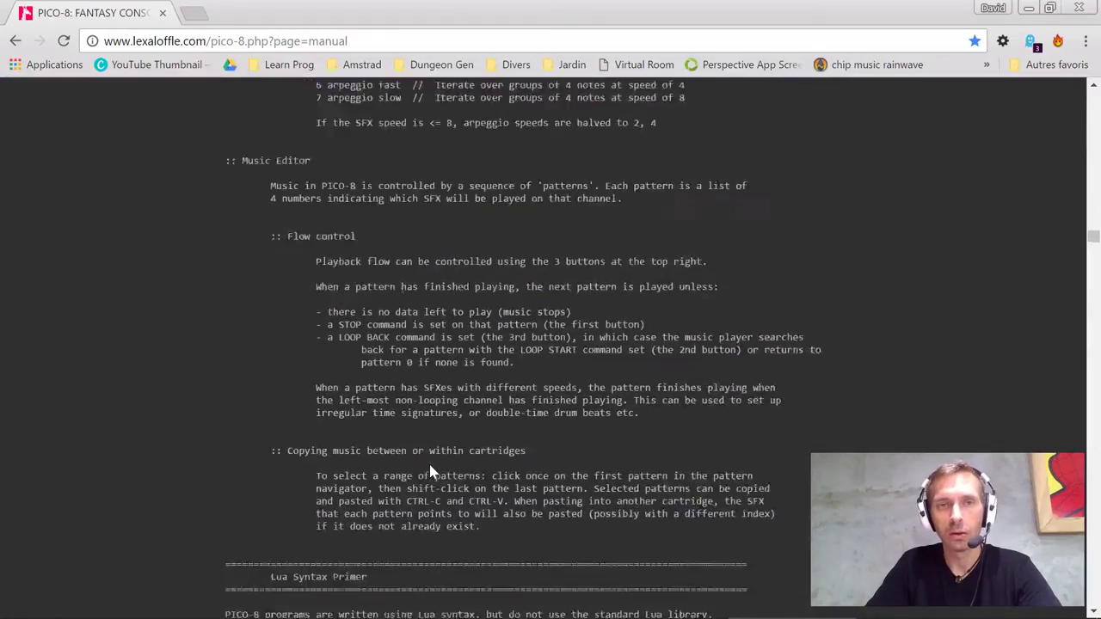
{"action": "scroll", "coordinate": [430, 471], "scroll_direction": "down", "scroll_amount": 3}
{"action": "scroll", "coordinate": [430, 469], "scroll_direction": "down", "scroll_amount": 3}
{"action": "scroll", "coordinate": [430, 467], "scroll_direction": "down", "scroll_amount": 3}
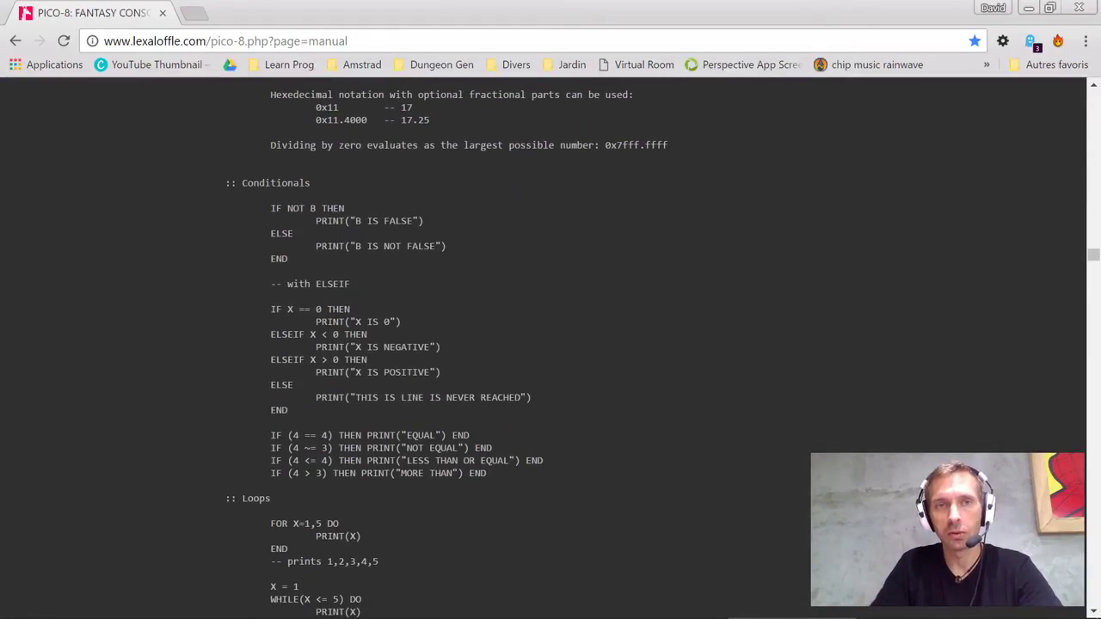
{"action": "scroll", "coordinate": [404, 413], "scroll_direction": "down", "scroll_amount": 2}
{"action": "scroll", "coordinate": [405, 413], "scroll_direction": "down", "scroll_amount": 3}
{"action": "scroll", "coordinate": [405, 413], "scroll_direction": "down", "scroll_amount": 2}
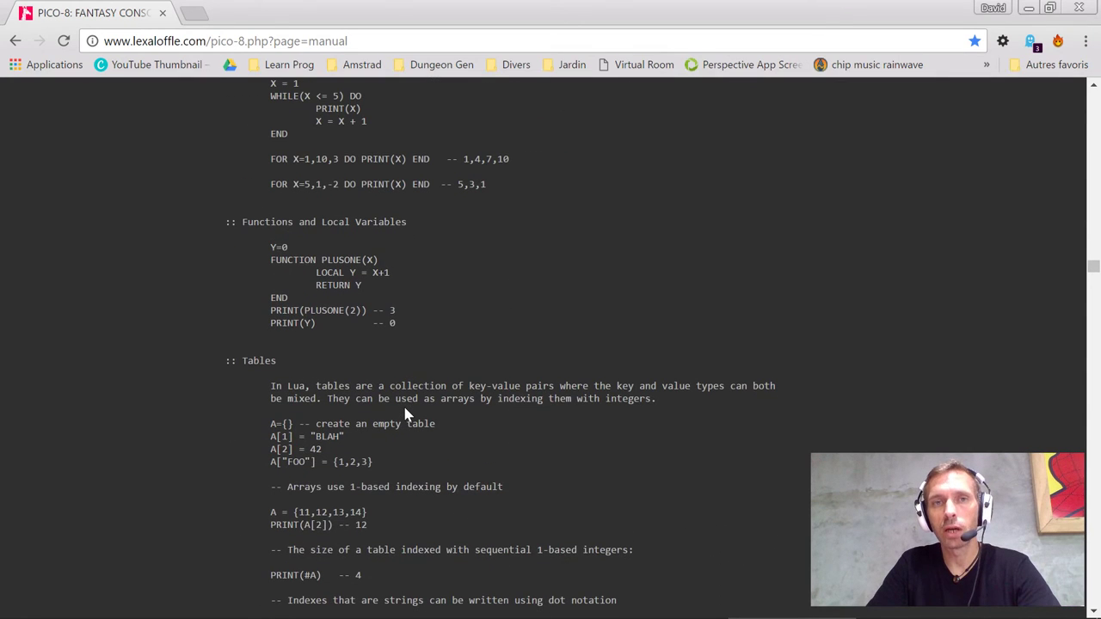
{"action": "scroll", "coordinate": [406, 415], "scroll_direction": "up", "scroll_amount": 4}
{"action": "scroll", "coordinate": [406, 415], "scroll_direction": "up", "scroll_amount": 2}
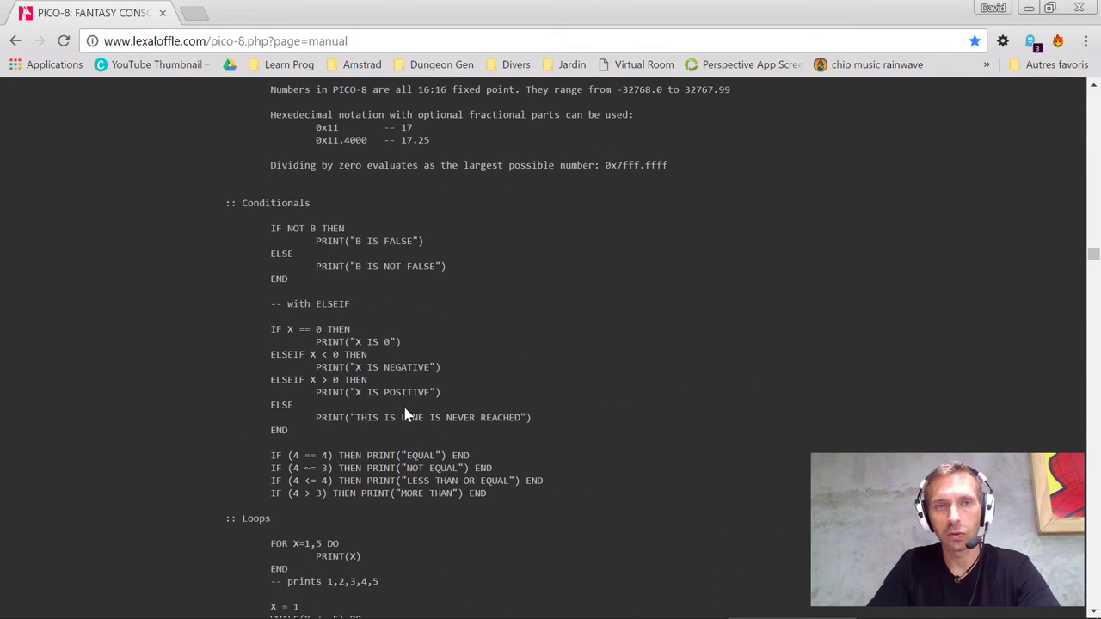
{"action": "scroll", "coordinate": [406, 416], "scroll_direction": "up", "scroll_amount": 2}
{"action": "scroll", "coordinate": [407, 415], "scroll_direction": "down", "scroll_amount": 1}
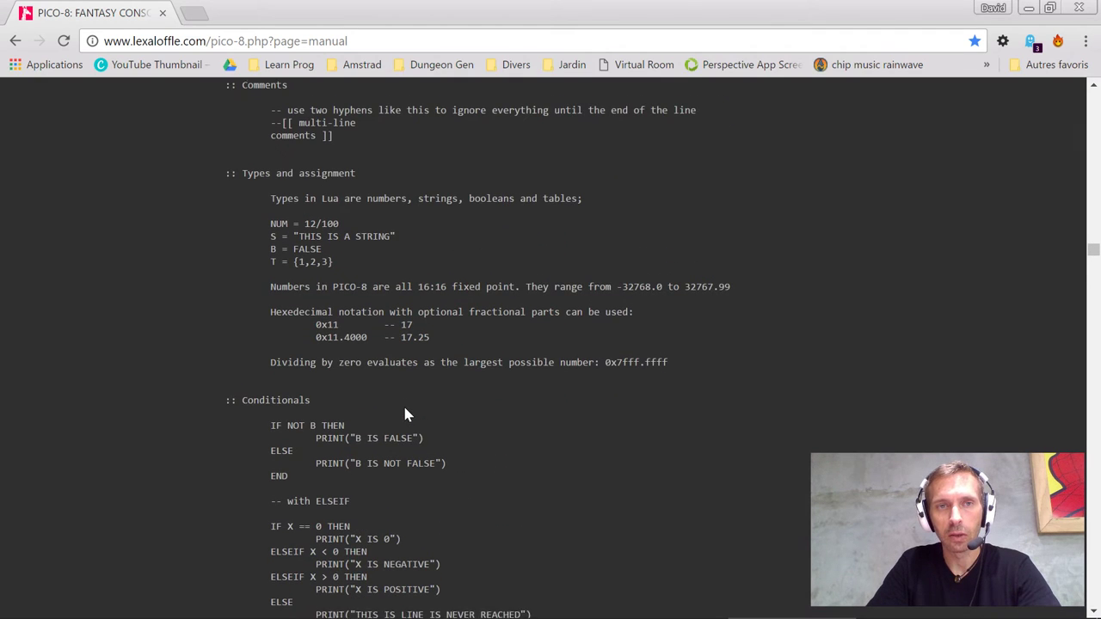
{"action": "scroll", "coordinate": [406, 415], "scroll_direction": "down", "scroll_amount": 3}
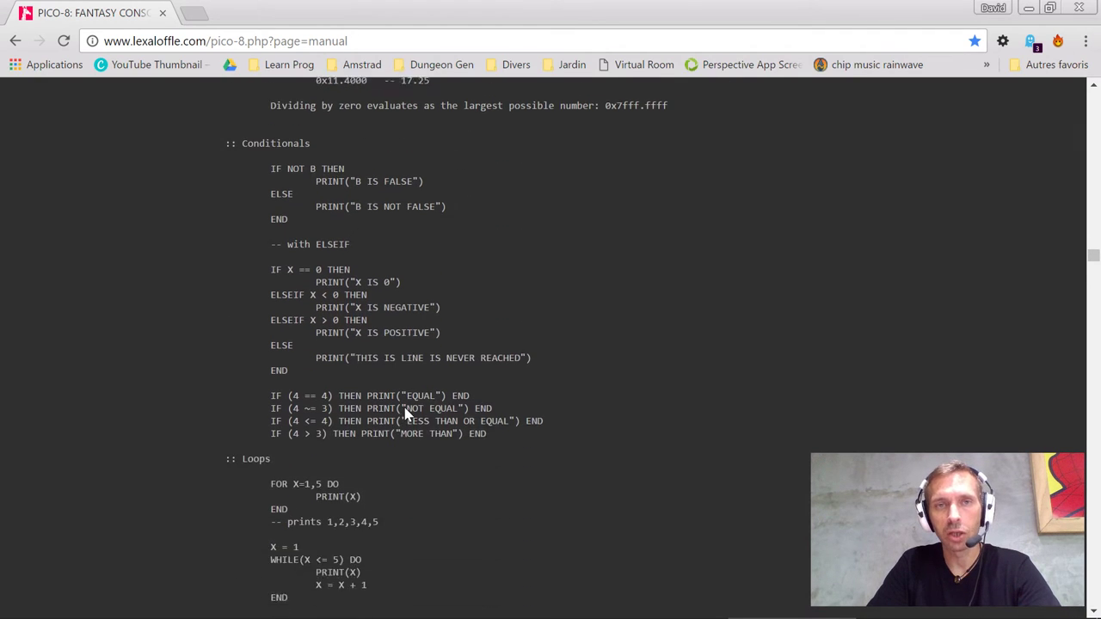
{"action": "scroll", "coordinate": [406, 415], "scroll_direction": "down", "scroll_amount": 1}
{"action": "scroll", "coordinate": [407, 415], "scroll_direction": "down", "scroll_amount": 1}
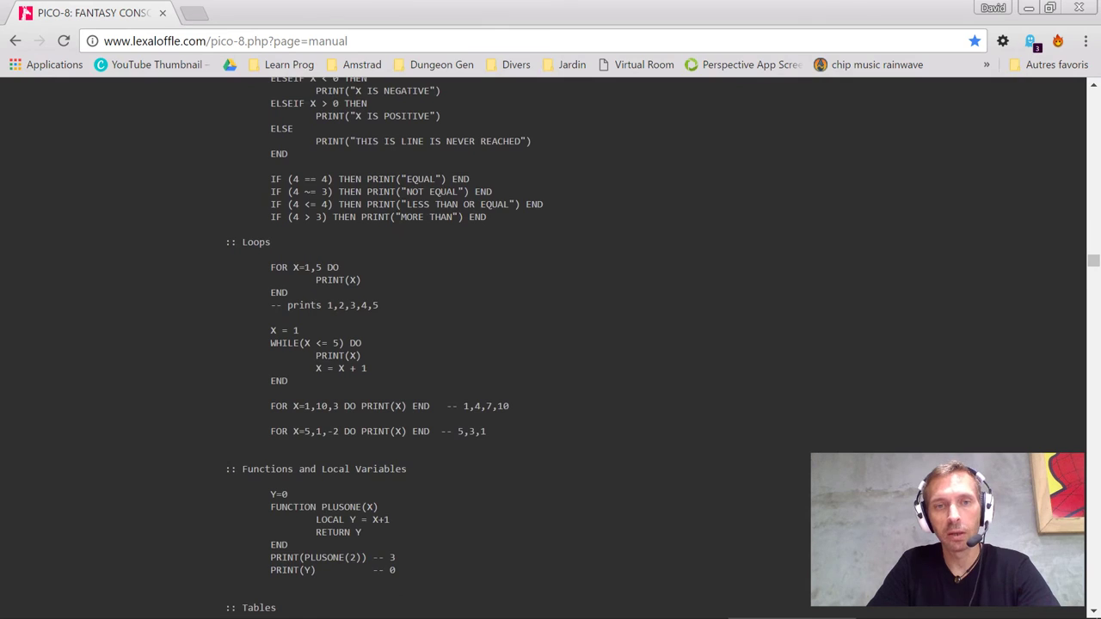
{"action": "scroll", "coordinate": [407, 416], "scroll_direction": "down", "scroll_amount": 2}
{"action": "scroll", "coordinate": [407, 415], "scroll_direction": "down", "scroll_amount": 1}
{"action": "scroll", "coordinate": [406, 416], "scroll_direction": "down", "scroll_amount": 2}
{"action": "scroll", "coordinate": [407, 415], "scroll_direction": "down", "scroll_amount": 4}
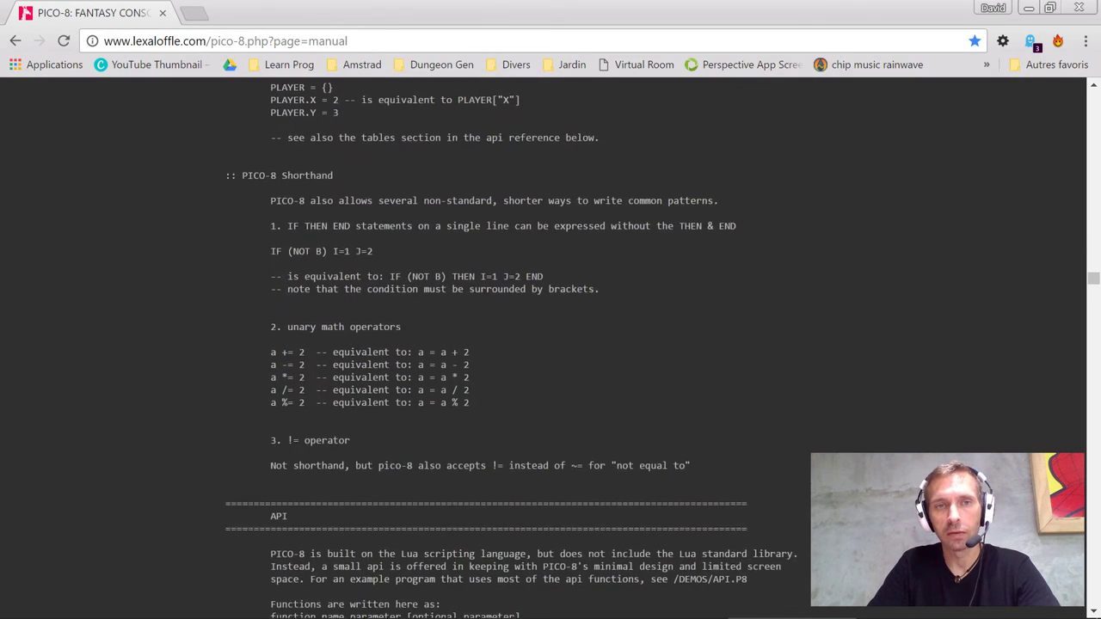
{"action": "scroll", "coordinate": [406, 413], "scroll_direction": "down", "scroll_amount": 1}
{"action": "scroll", "coordinate": [407, 415], "scroll_direction": "down", "scroll_amount": 1}
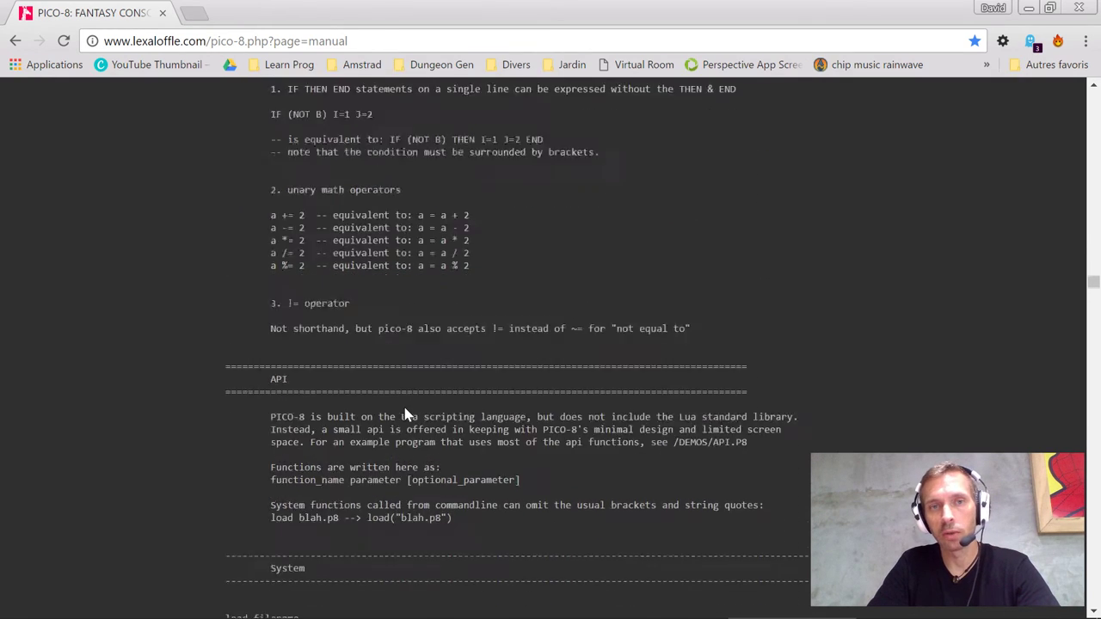
{"action": "scroll", "coordinate": [407, 415], "scroll_direction": "down", "scroll_amount": 3}
{"action": "scroll", "coordinate": [407, 416], "scroll_direction": "down", "scroll_amount": 1}
{"action": "scroll", "coordinate": [405, 413], "scroll_direction": "down", "scroll_amount": 2}
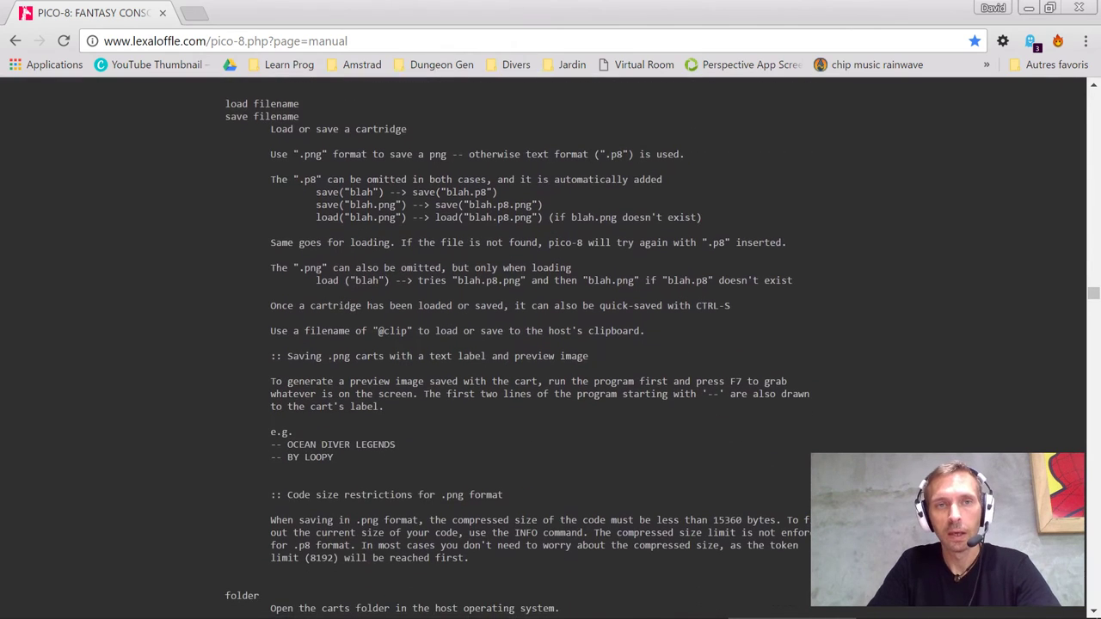
{"action": "scroll", "coordinate": [407, 415], "scroll_direction": "down", "scroll_amount": 1}
{"action": "scroll", "coordinate": [407, 415], "scroll_direction": "down", "scroll_amount": 1}
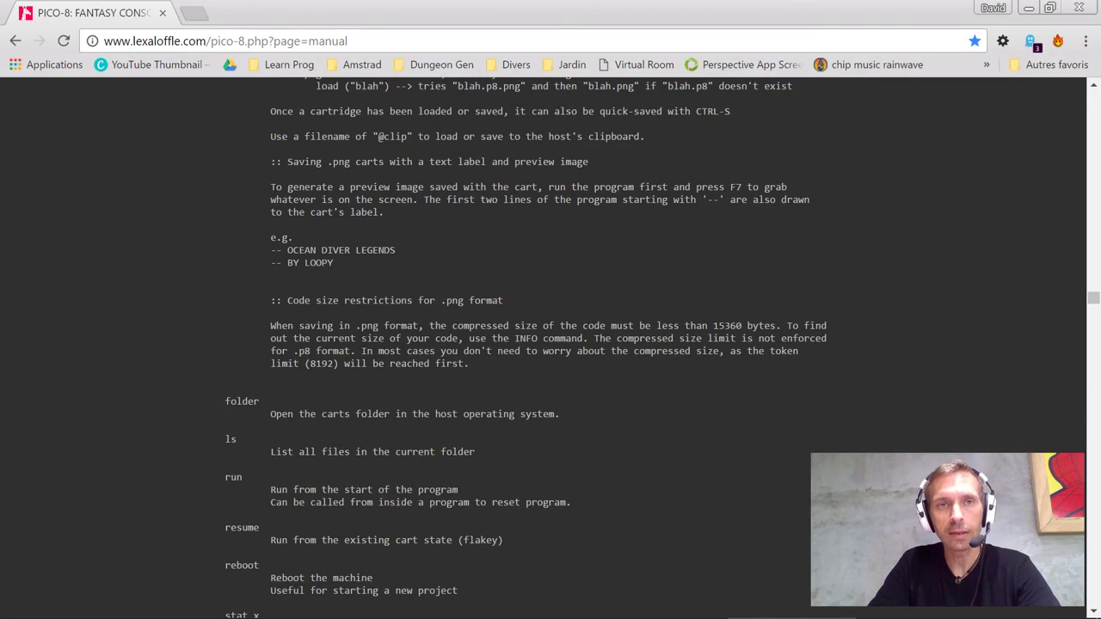
{"action": "scroll", "coordinate": [407, 415], "scroll_direction": "up", "scroll_amount": 10}
{"action": "scroll", "coordinate": [407, 416], "scroll_direction": "up", "scroll_amount": 10}
{"action": "scroll", "coordinate": [407, 415], "scroll_direction": "up", "scroll_amount": 10}
{"action": "scroll", "coordinate": [407, 415], "scroll_direction": "up", "scroll_amount": 10}
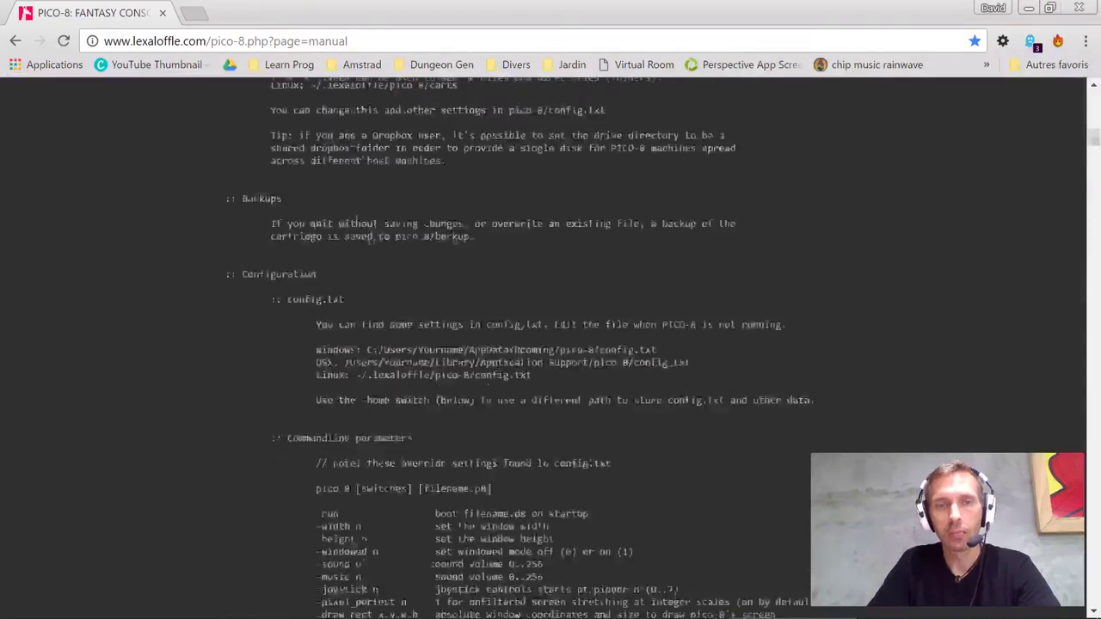
{"action": "scroll", "coordinate": [336, 265], "scroll_direction": "up", "scroll_amount": 10}
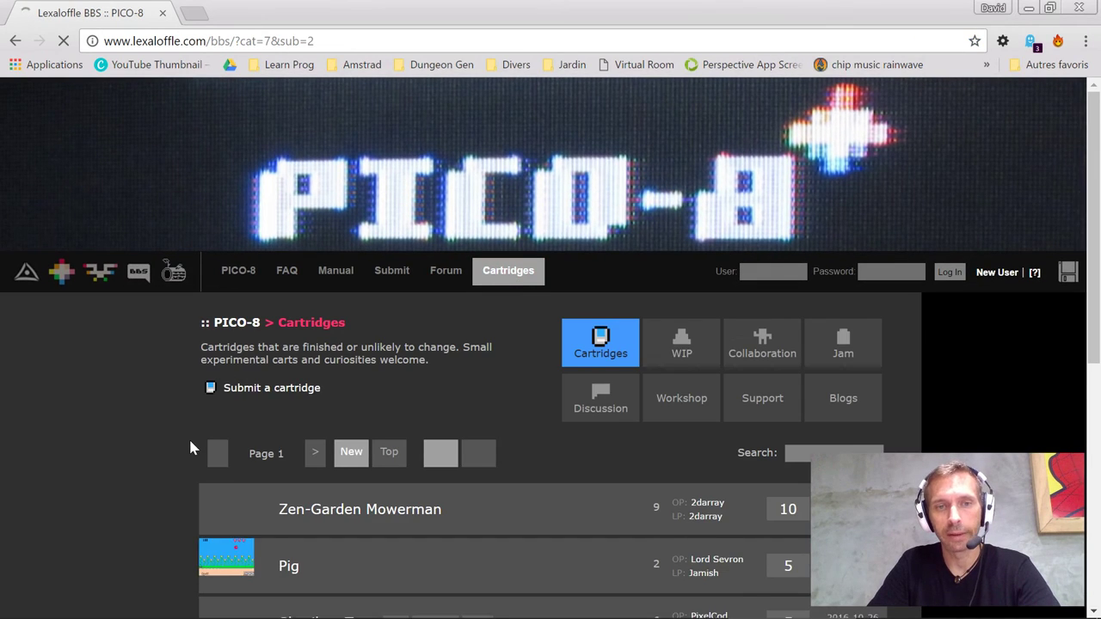
Step: Play the Pig cartridge in the page, then close its player
{"action": "scroll", "coordinate": [190, 440], "scroll_direction": "down", "scroll_amount": 2}
{"action": "scroll", "coordinate": [189, 441], "scroll_direction": "down", "scroll_amount": 2}
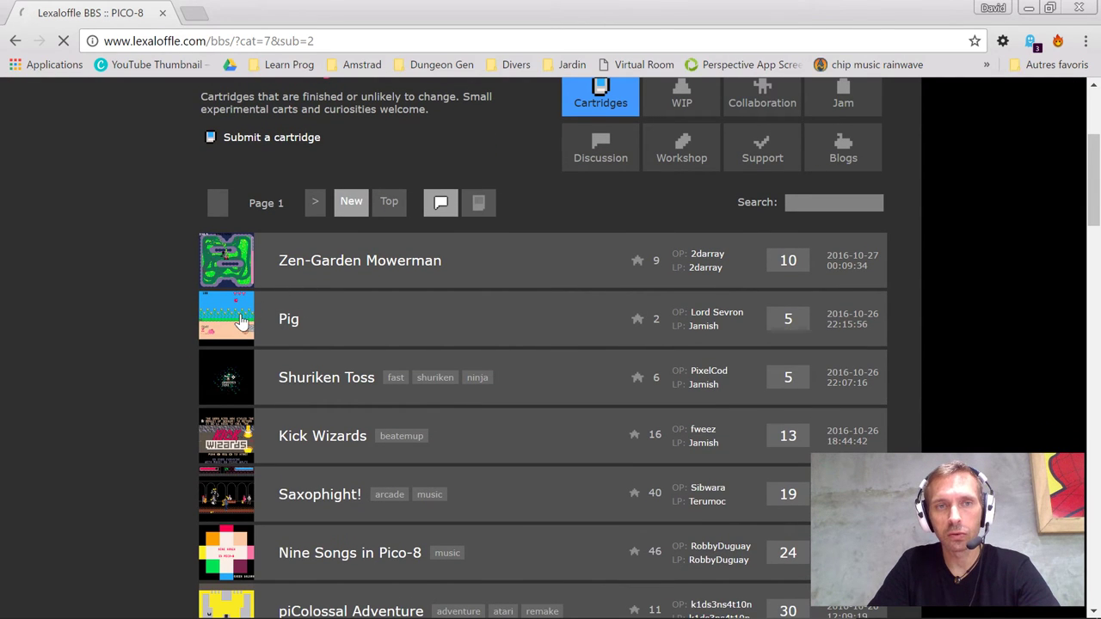
{"action": "left_click", "coordinate": [242, 320]}
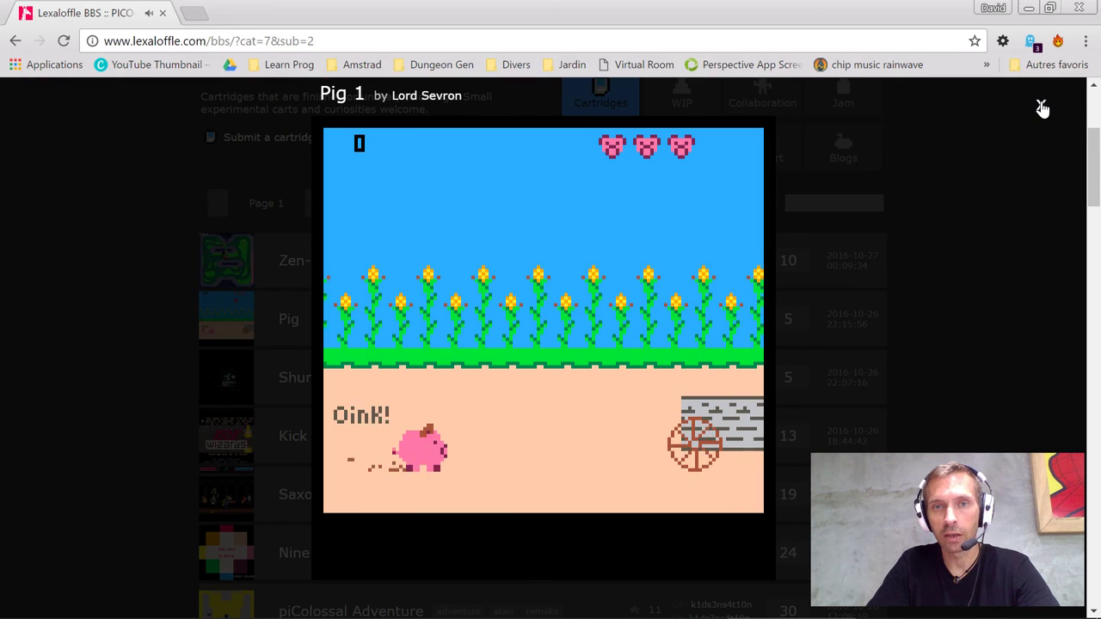
{"action": "left_click", "coordinate": [1041, 108]}
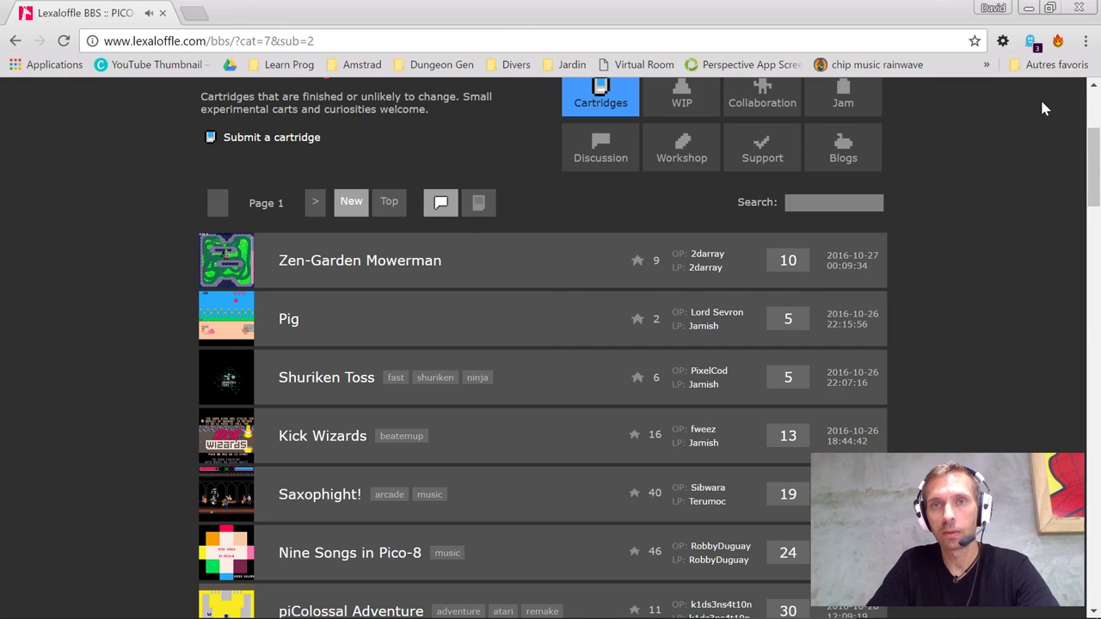
Step: Read the Pig cartridge's discussion thread and open its 31790.p8.png cartridge image
{"action": "left_click", "coordinate": [789, 321]}
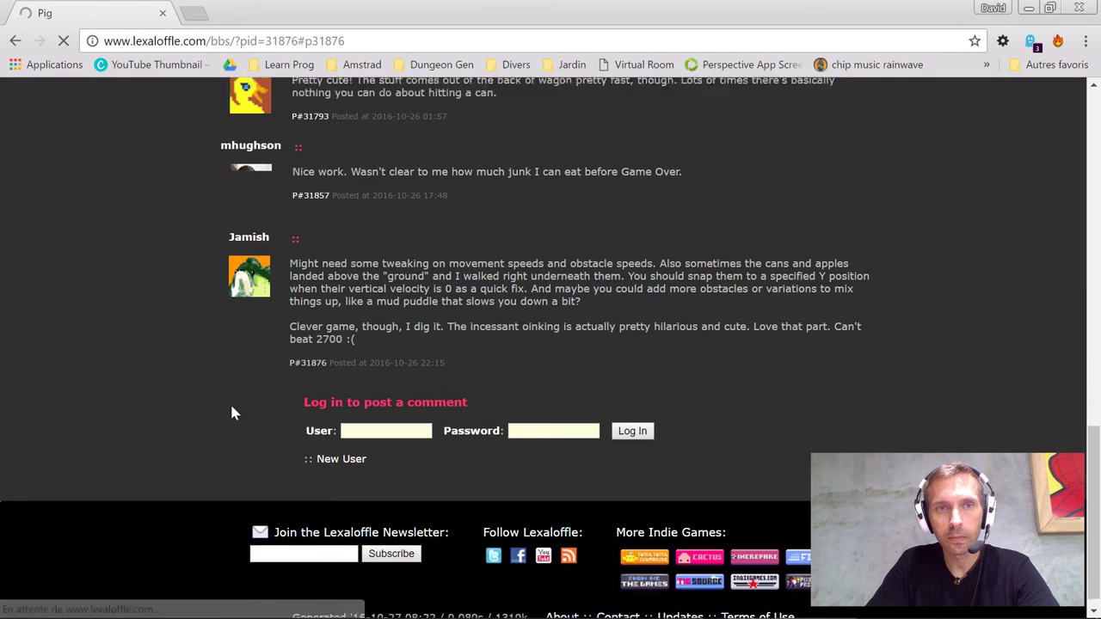
{"action": "scroll", "coordinate": [229, 402], "scroll_direction": "up", "scroll_amount": 10}
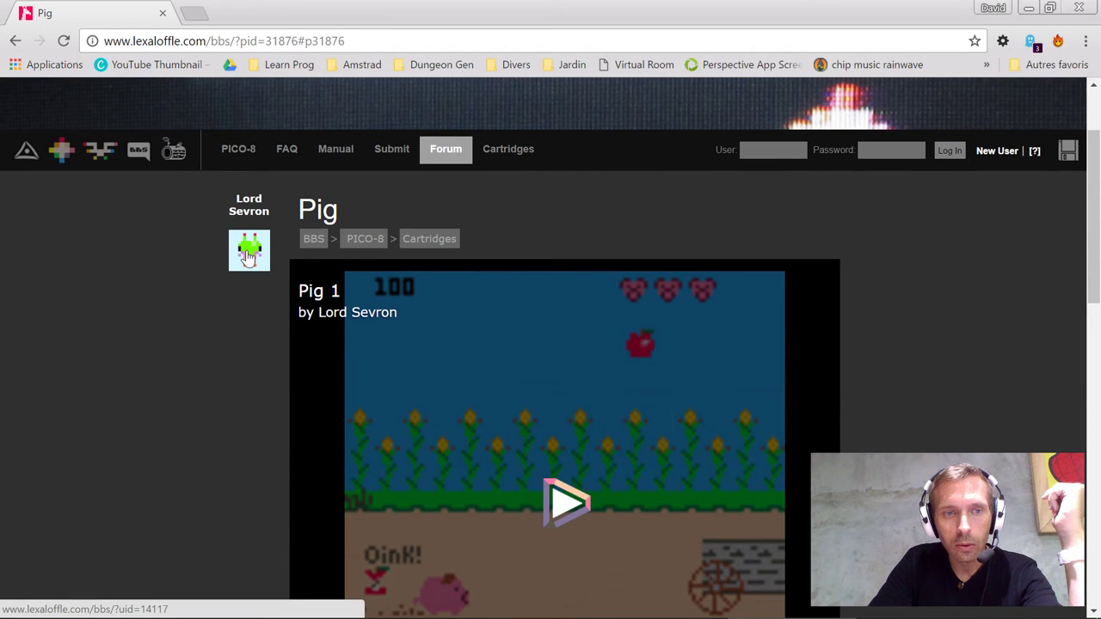
{"action": "scroll", "coordinate": [246, 295], "scroll_direction": "down", "scroll_amount": 4}
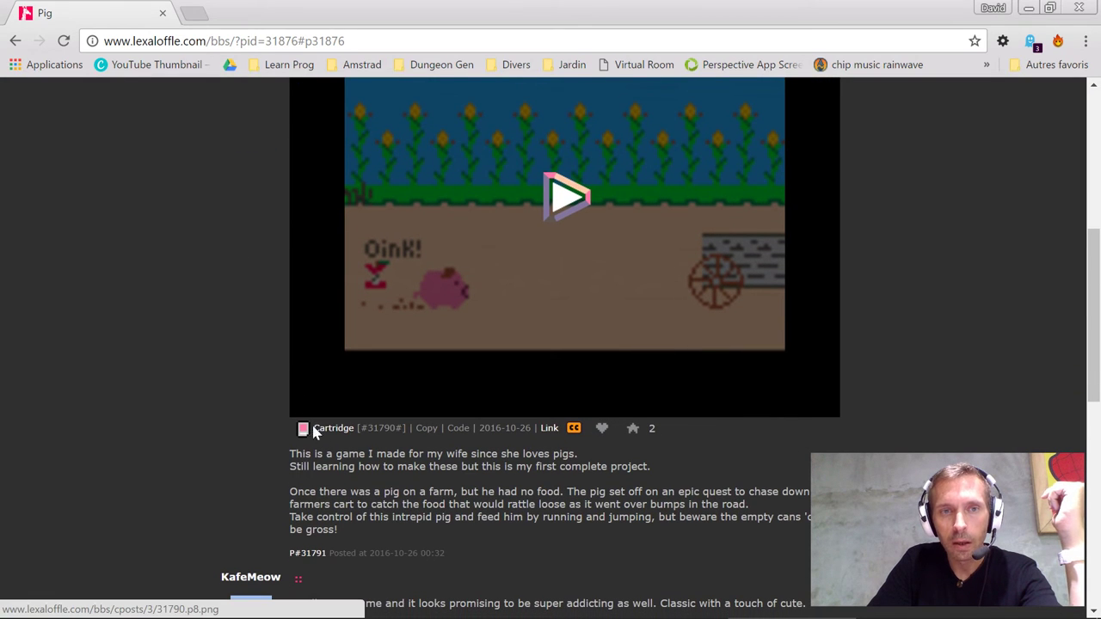
{"action": "left_click", "coordinate": [305, 430]}
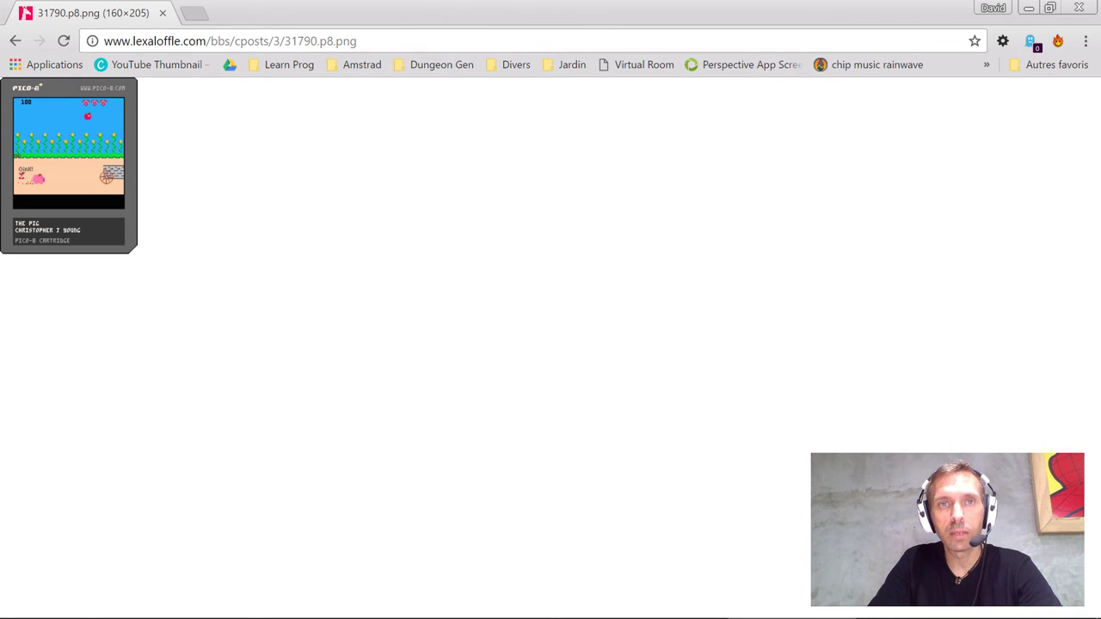
{"action": "right_click", "coordinate": [34, 148]}
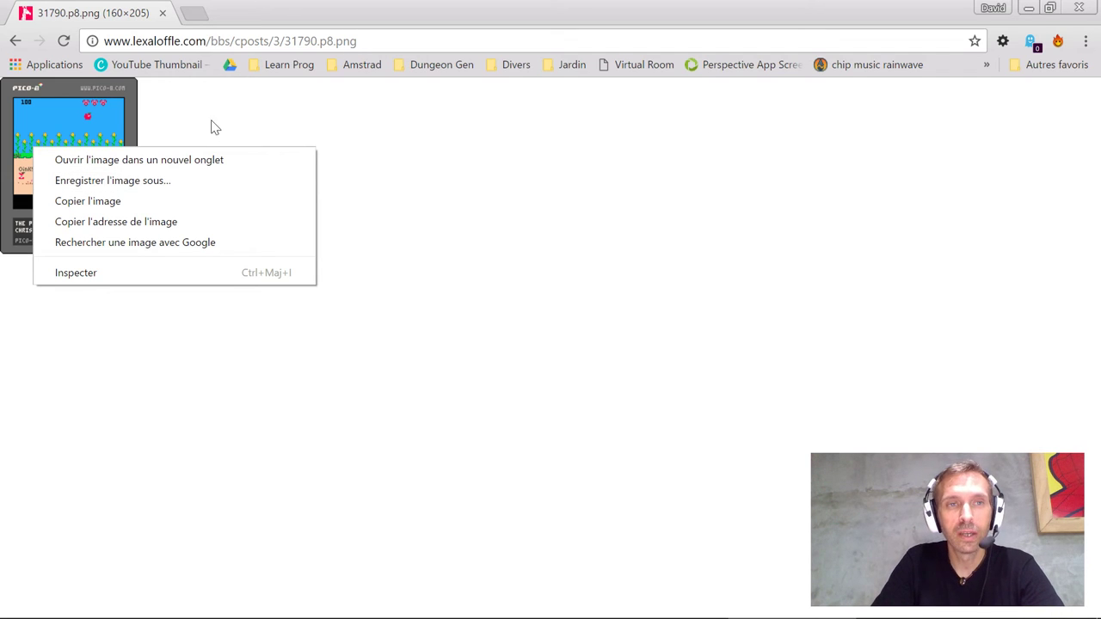
{"action": "left_click", "coordinate": [140, 100]}
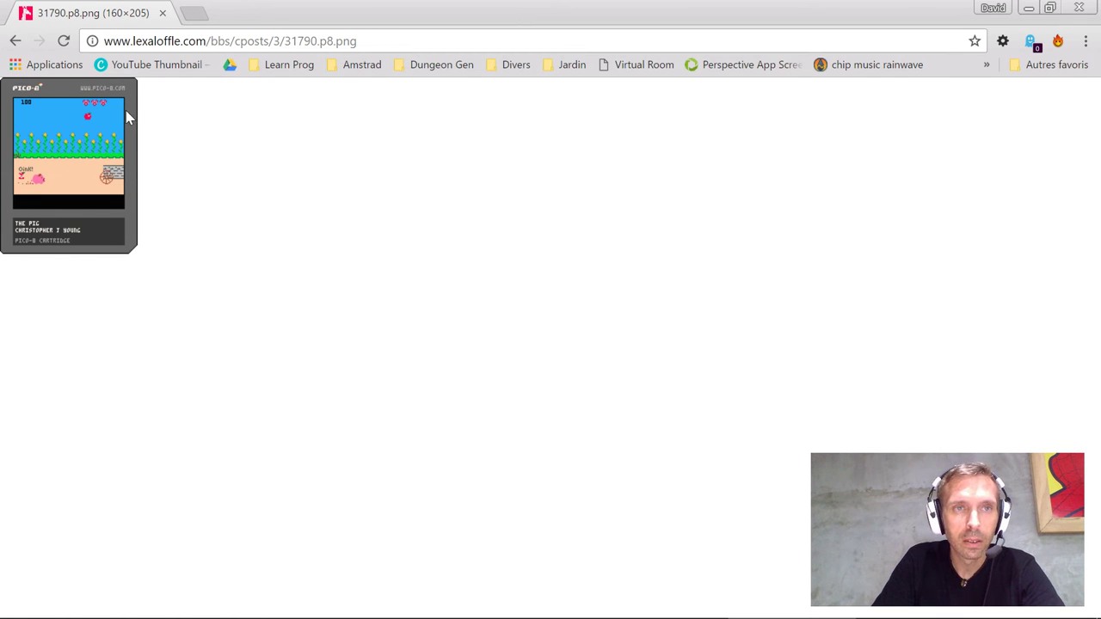
{"action": "left_click", "coordinate": [9, 186]}
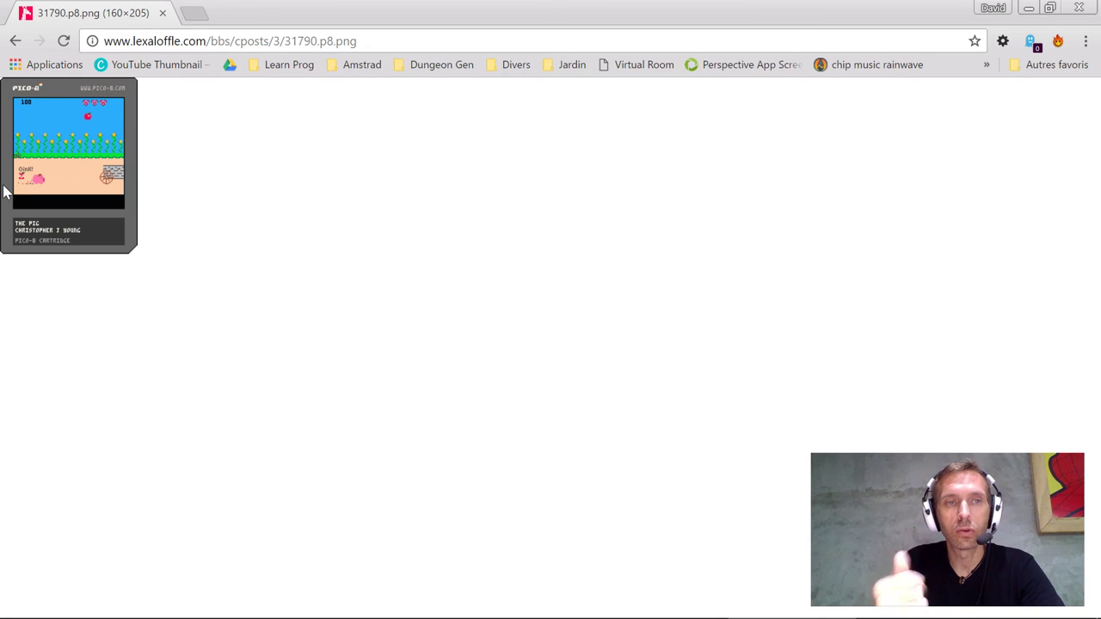
{"action": "right_click", "coordinate": [90, 195]}
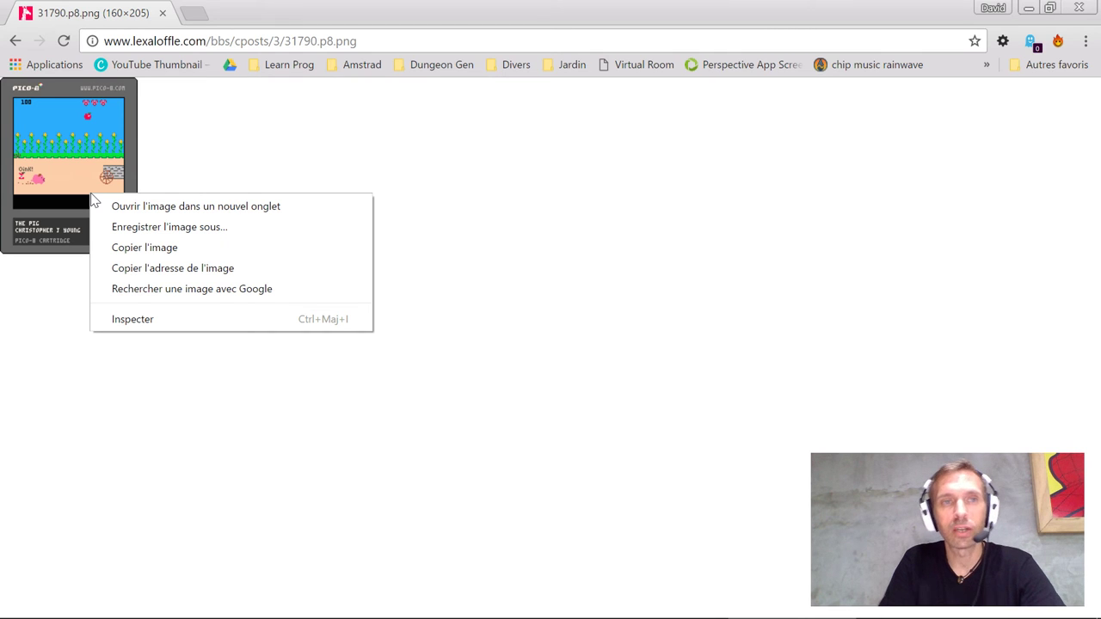
{"action": "left_click", "coordinate": [193, 100]}
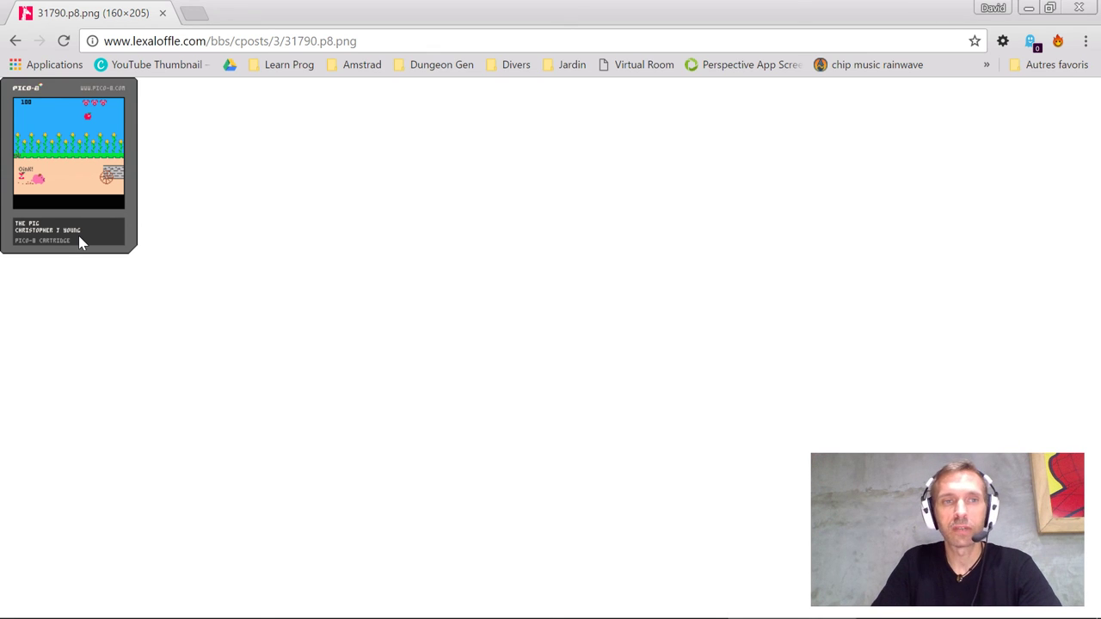
{"action": "key", "text": "alt+Tab"}
{"action": "key", "text": "alt+Tab"}
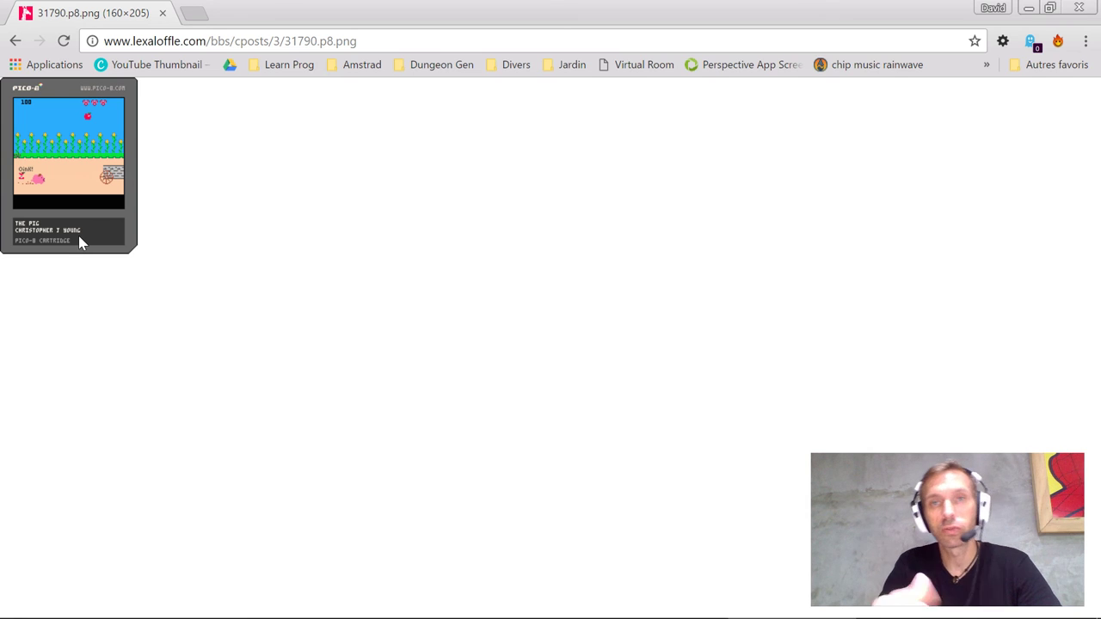